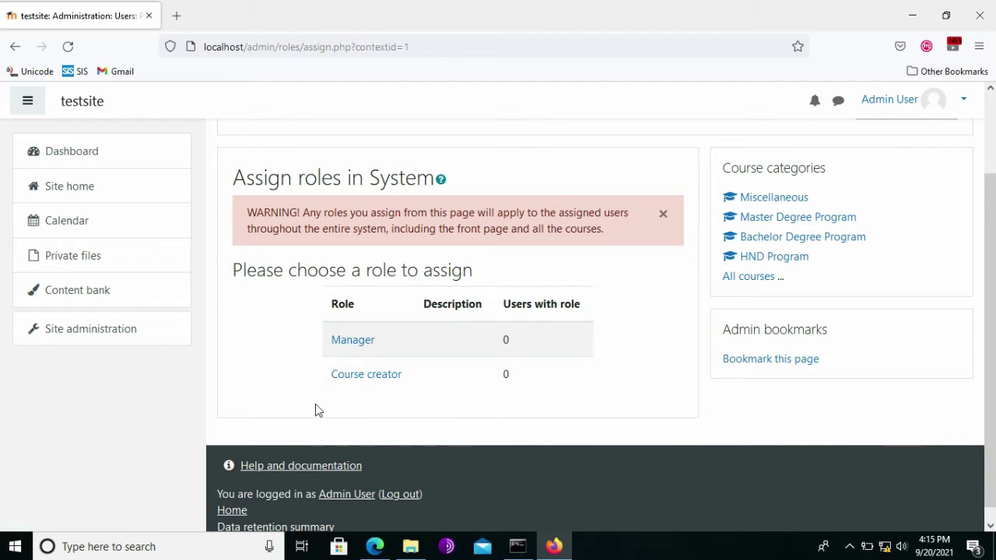
Assign the system-wide Manager role to Test User 1 and return to the list of all roles
{"action": "left_click", "coordinate": [358, 347]}
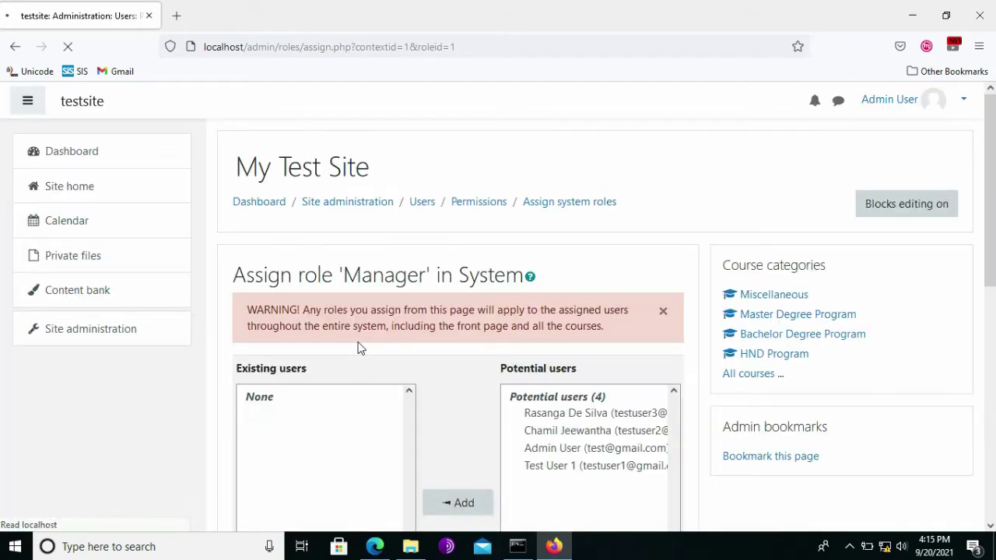
{"action": "scroll", "coordinate": [437, 425], "scroll_direction": "down", "scroll_amount": 2}
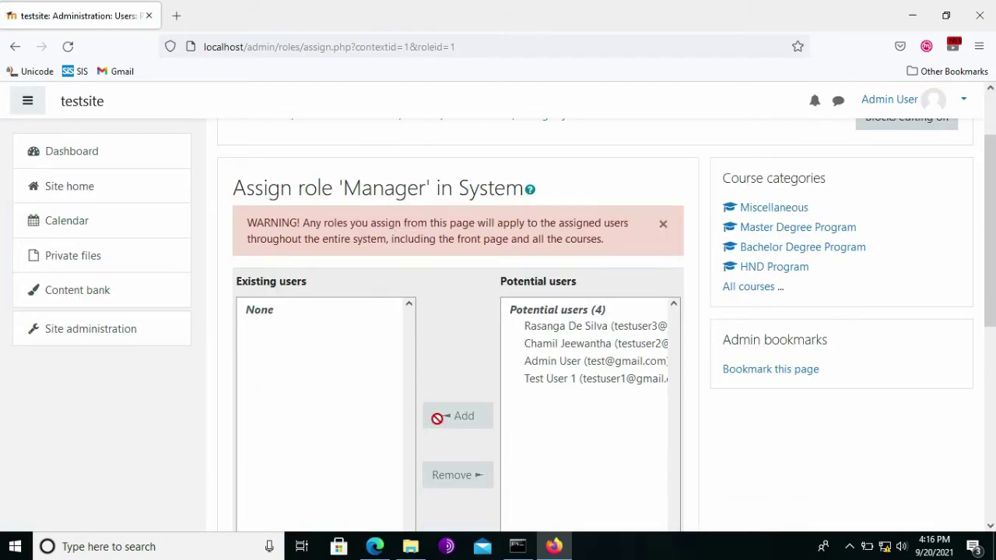
{"action": "scroll", "coordinate": [437, 420], "scroll_direction": "down", "scroll_amount": 2}
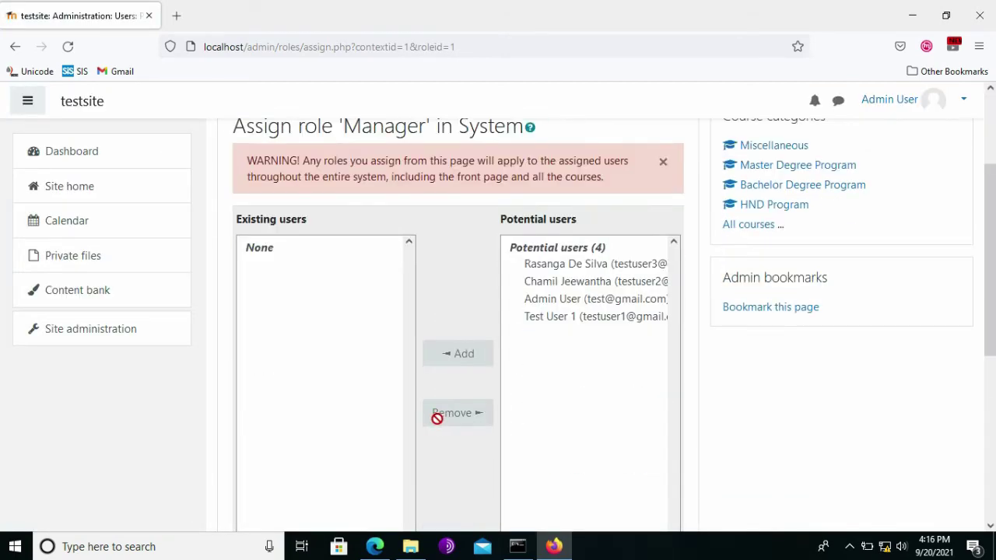
{"action": "left_click", "coordinate": [547, 319]}
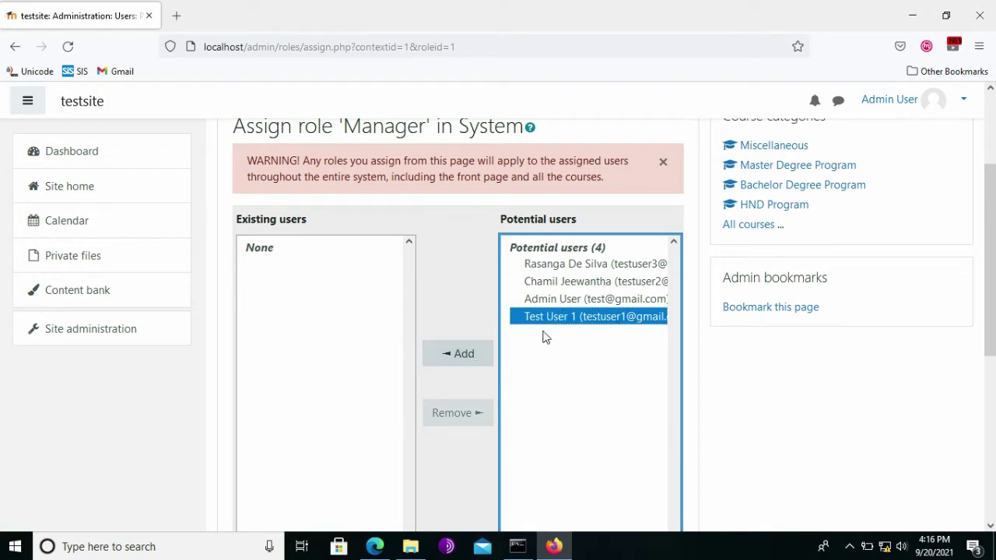
{"action": "left_click", "coordinate": [463, 354]}
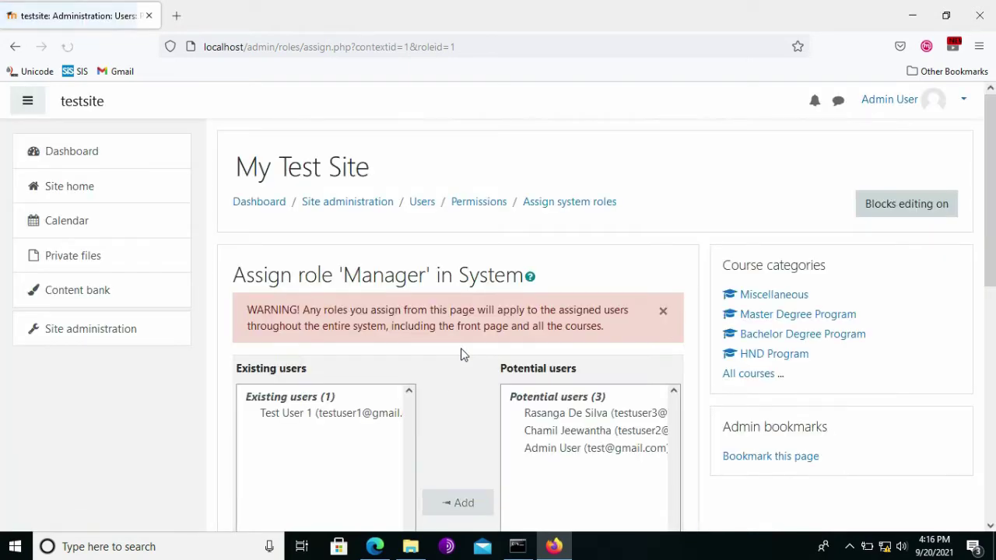
{"action": "scroll", "coordinate": [442, 415], "scroll_direction": "down", "scroll_amount": 6}
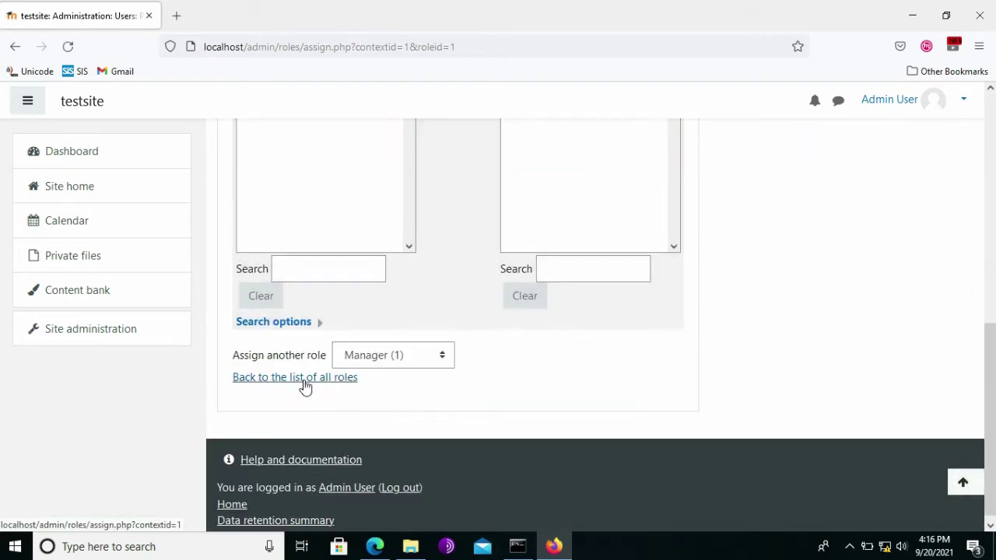
{"action": "left_click", "coordinate": [304, 383]}
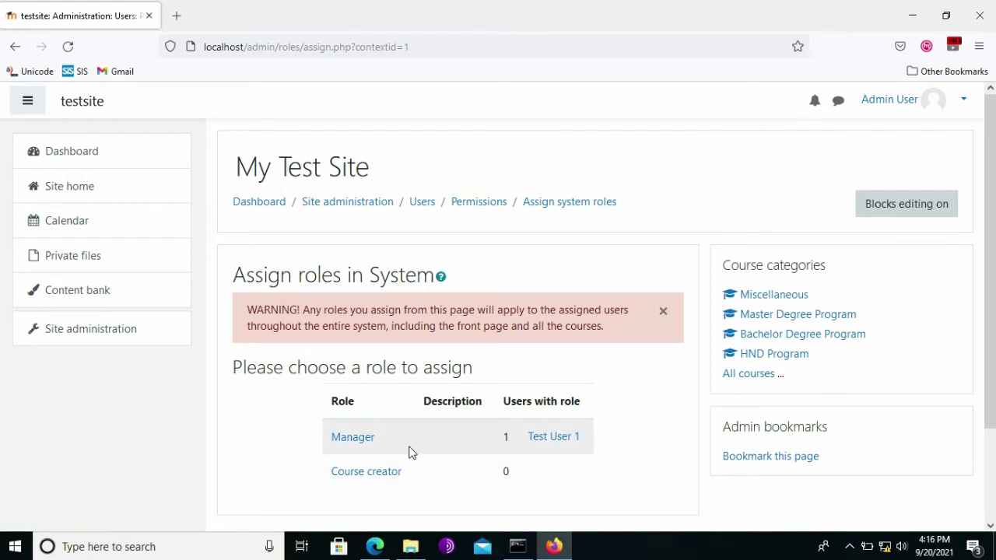
Switch to the Test User 1 session in Microsoft Edge, reload its dashboard and open Site administration
{"action": "key", "text": "alt+Tab"}
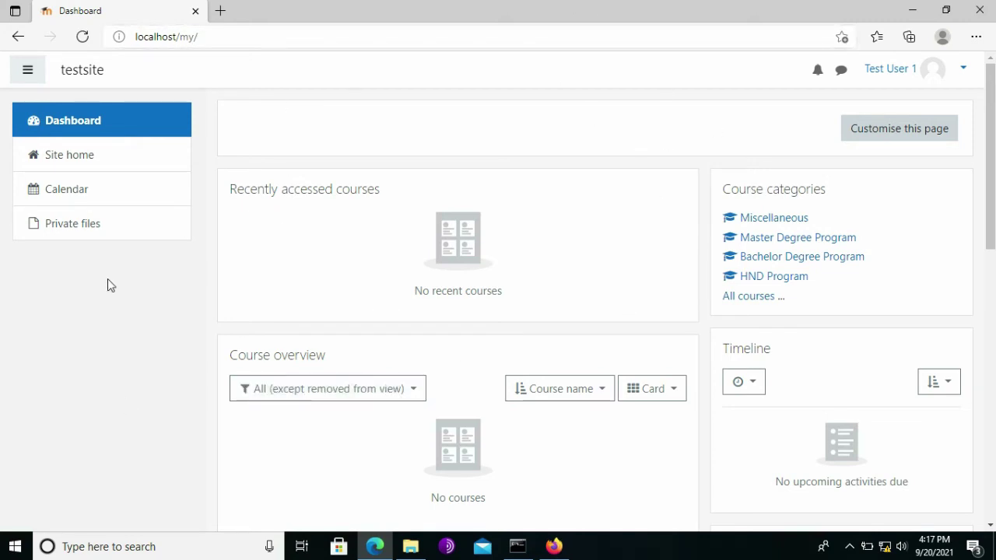
{"action": "left_click", "coordinate": [82, 37]}
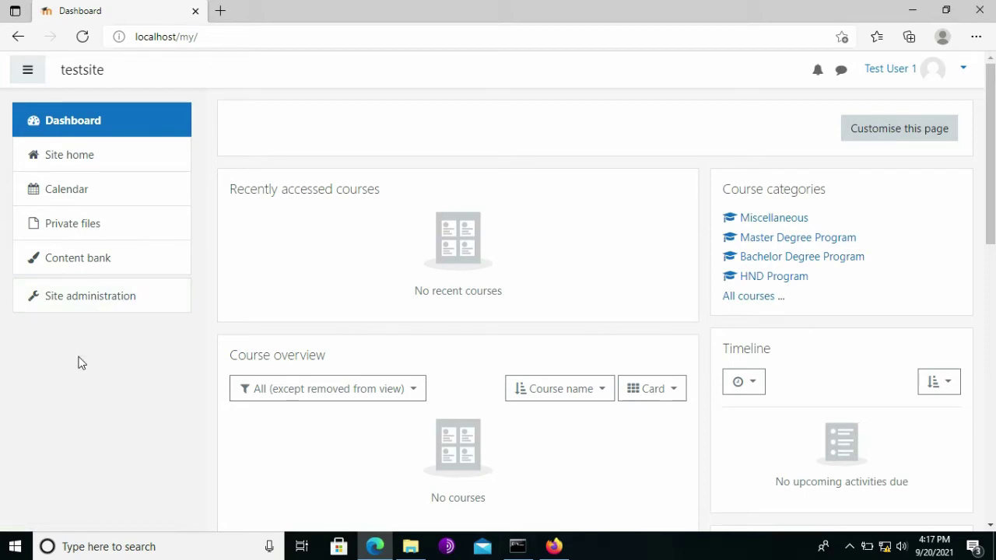
{"action": "left_click", "coordinate": [98, 302]}
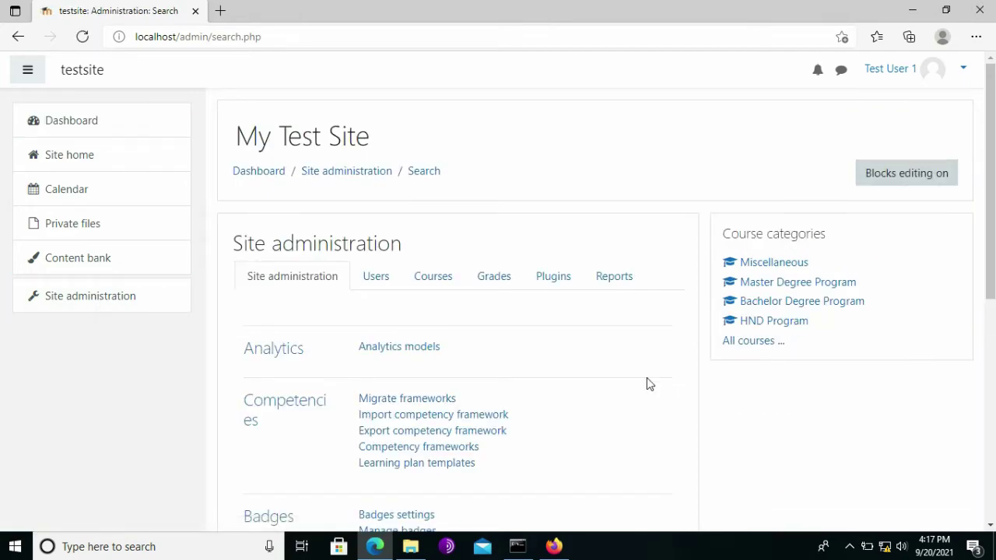
{"action": "scroll", "coordinate": [689, 413], "scroll_direction": "down", "scroll_amount": 6}
{"action": "scroll", "coordinate": [688, 414], "scroll_direction": "up", "scroll_amount": 6}
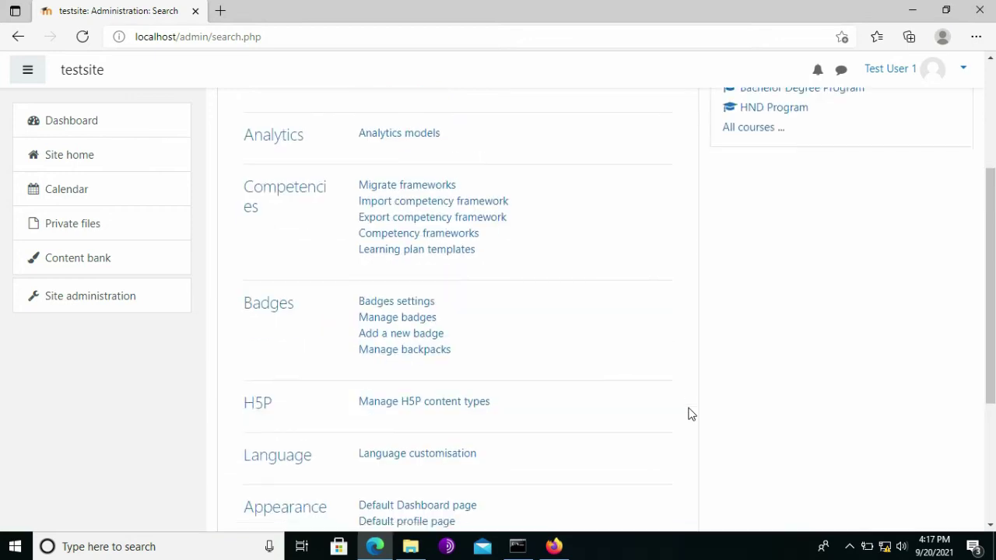
Examine the Users, Courses, Grades, Plugins and Reports sections of Site administration available to the manager account
{"action": "left_click", "coordinate": [284, 277]}
{"action": "key", "text": "Right"}
{"action": "key", "text": "Right"}
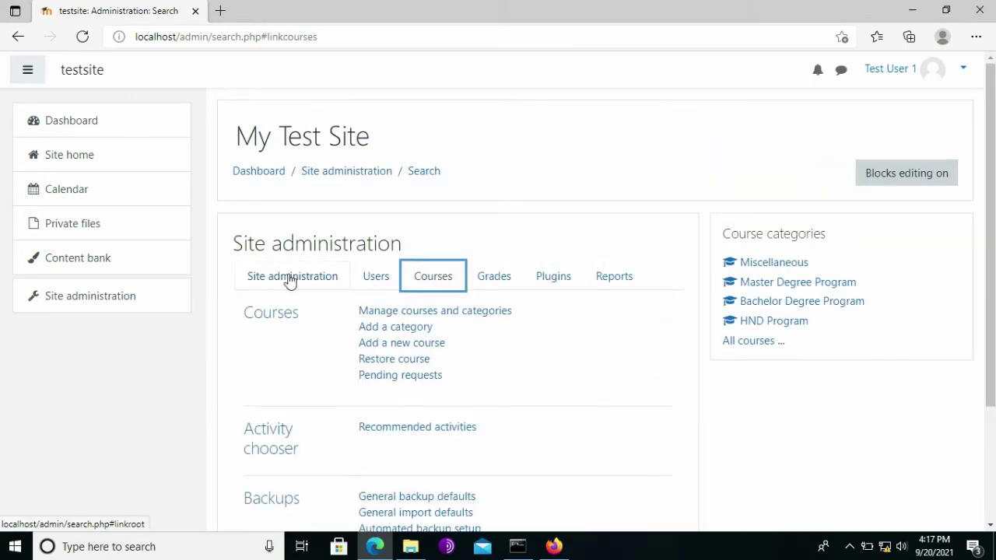
{"action": "left_click", "coordinate": [274, 278]}
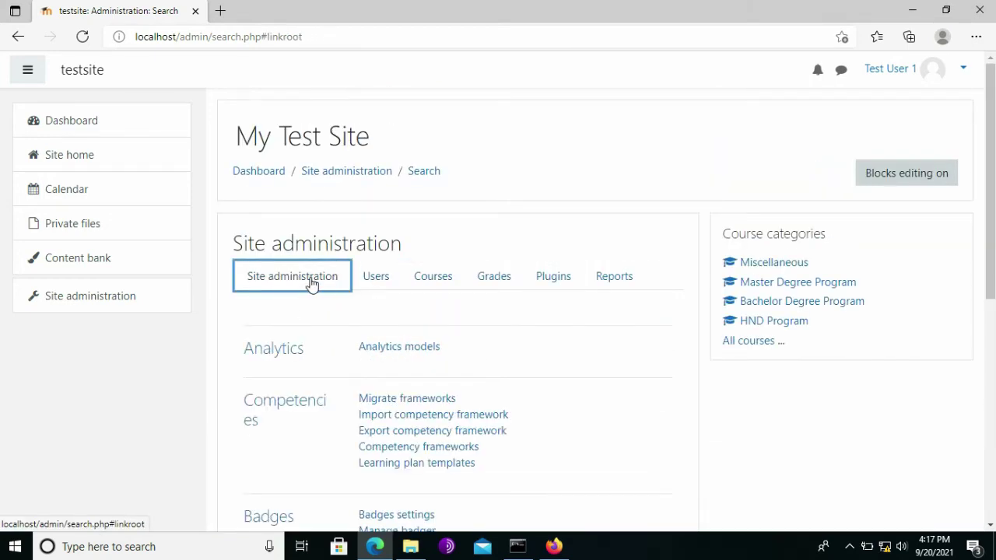
{"action": "left_click", "coordinate": [366, 278]}
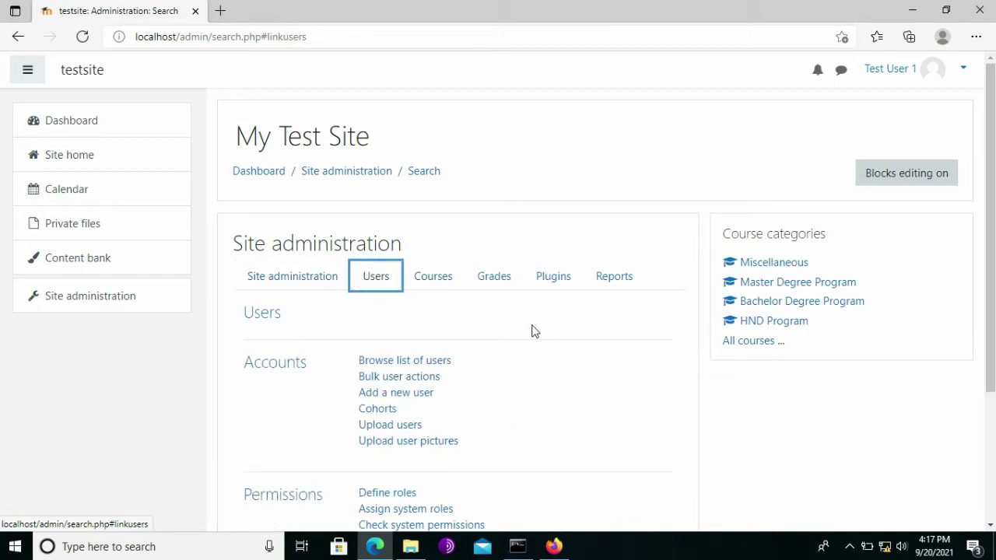
{"action": "scroll", "coordinate": [533, 331], "scroll_direction": "down", "scroll_amount": 2}
{"action": "scroll", "coordinate": [534, 331], "scroll_direction": "up", "scroll_amount": 1}
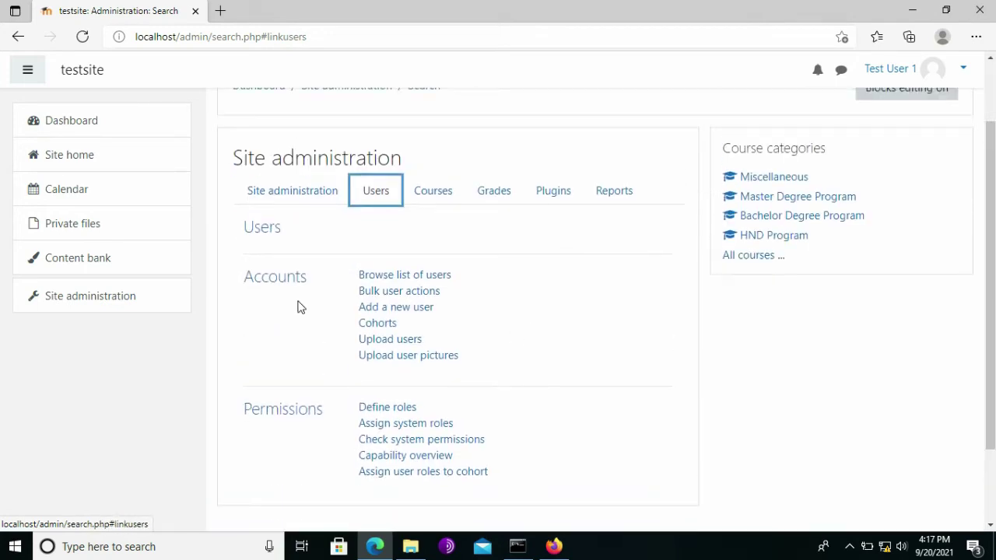
{"action": "left_click", "coordinate": [440, 196]}
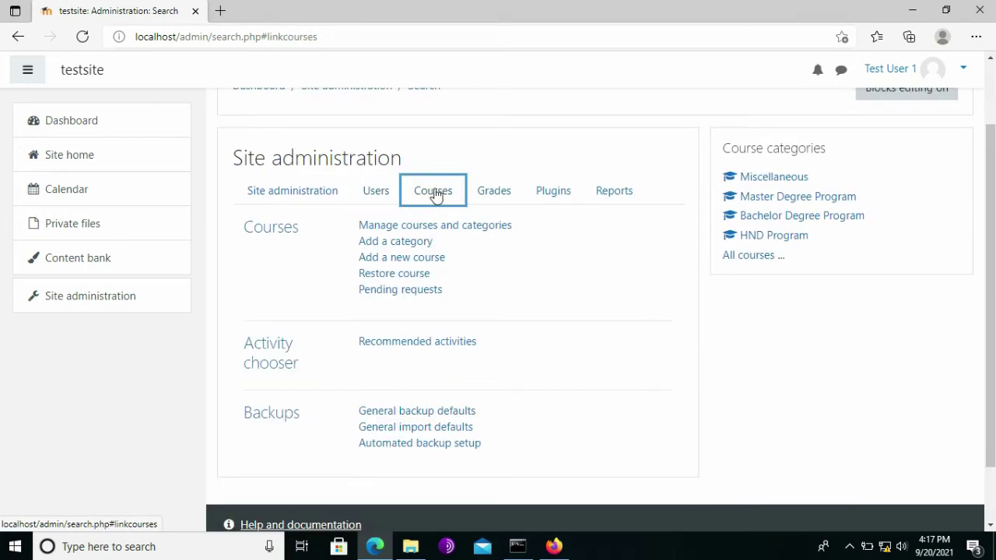
{"action": "left_click", "coordinate": [506, 205]}
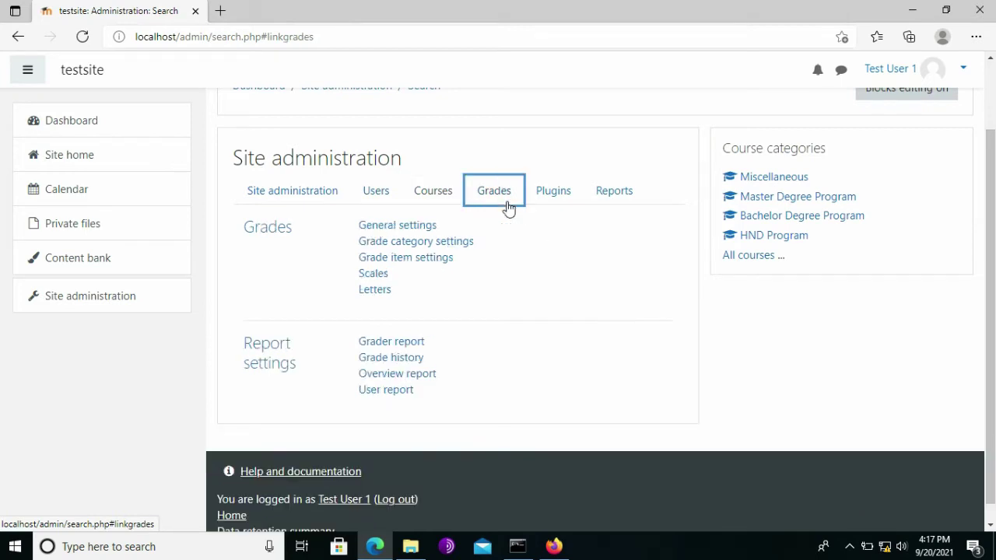
{"action": "left_click", "coordinate": [547, 198]}
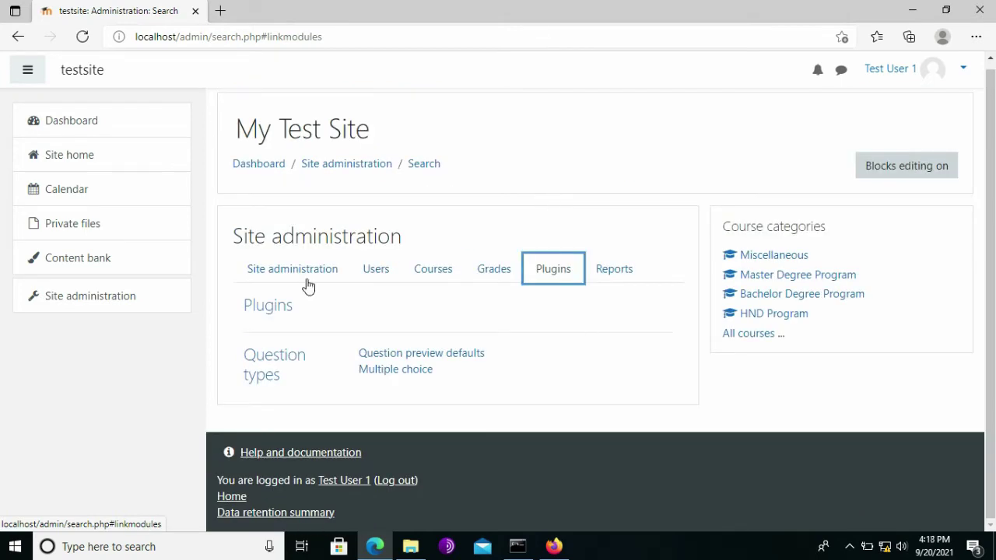
{"action": "left_click", "coordinate": [621, 276]}
Compare the Users administration options of the admin account in Firefox with those of Test User 1 in Microsoft Edge
{"action": "key", "text": "alt+Tab"}
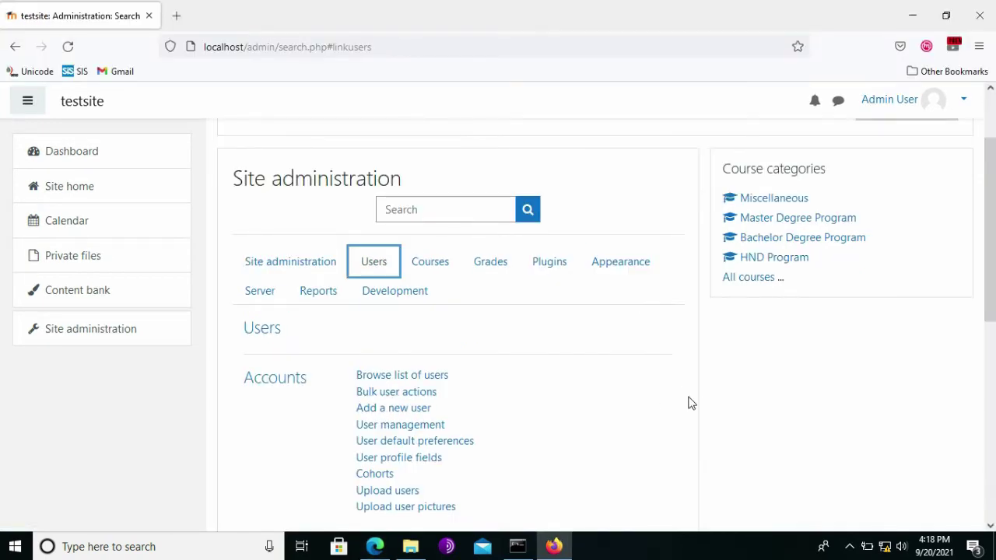
{"action": "key", "text": "alt+Tab"}
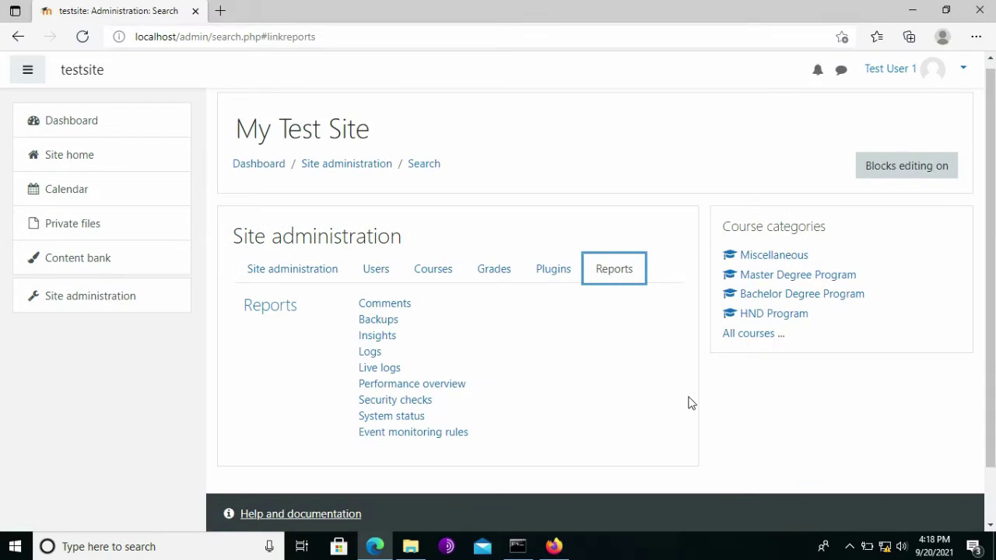
{"action": "scroll", "coordinate": [688, 403], "scroll_direction": "down", "scroll_amount": 1}
{"action": "scroll", "coordinate": [496, 334], "scroll_direction": "up", "scroll_amount": 1}
{"action": "left_click", "coordinate": [387, 242]}
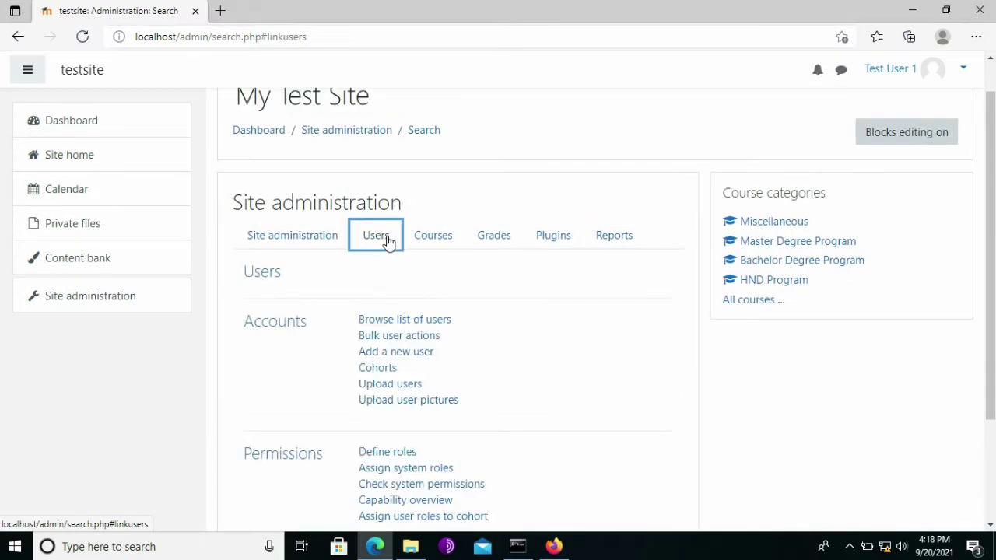
{"action": "scroll", "coordinate": [698, 372], "scroll_direction": "down", "scroll_amount": 2}
{"action": "key", "text": "alt+Tab"}
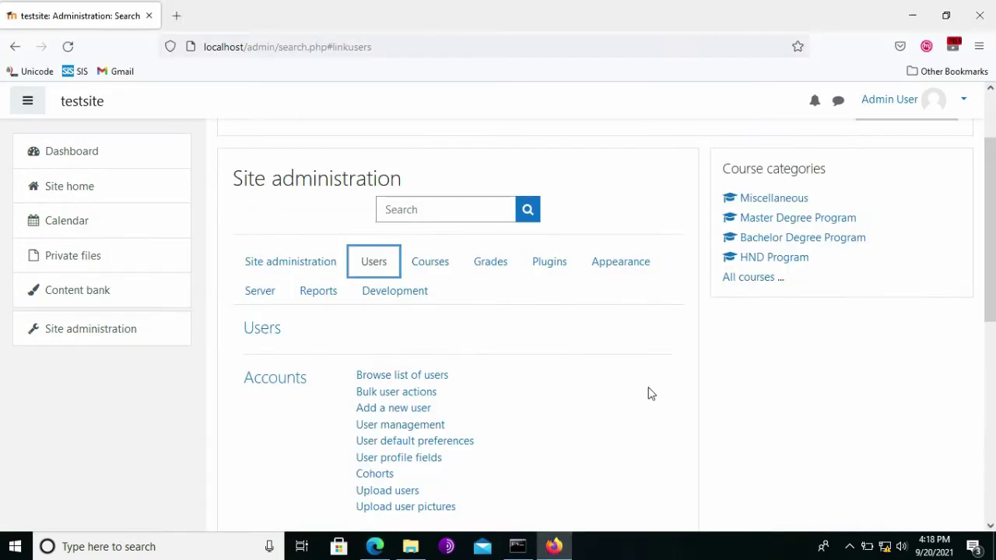
{"action": "scroll", "coordinate": [640, 425], "scroll_direction": "down", "scroll_amount": 3}
{"action": "scroll", "coordinate": [689, 358], "scroll_direction": "down", "scroll_amount": 2}
{"action": "scroll", "coordinate": [689, 358], "scroll_direction": "up", "scroll_amount": 3}
{"action": "scroll", "coordinate": [692, 358], "scroll_direction": "up", "scroll_amount": 1}
{"action": "key", "text": "alt+Tab"}
{"action": "scroll", "coordinate": [692, 358], "scroll_direction": "up", "scroll_amount": 2}
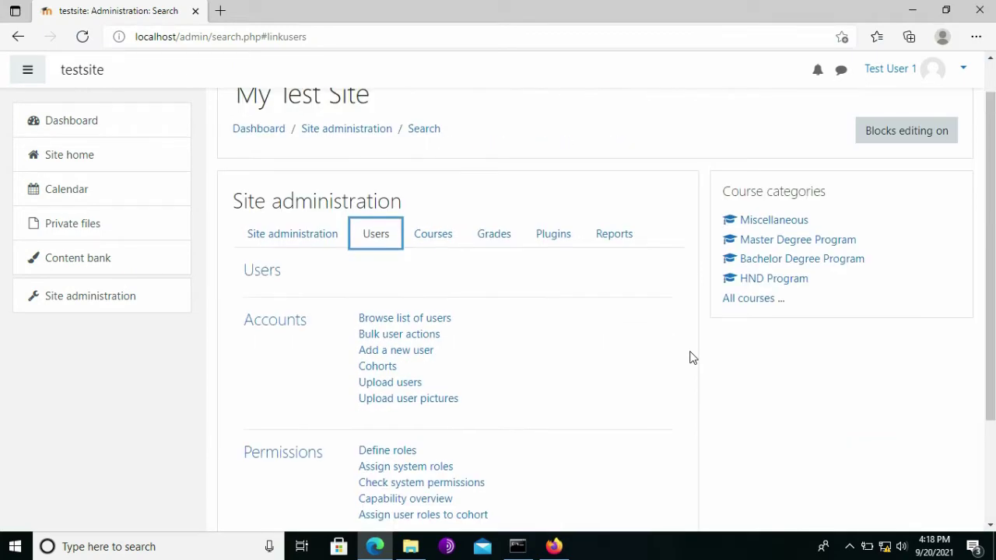
Switch to the admin session in Firefox and open the system role assignments from the Users permissions settings
{"action": "key", "text": "alt+Tab"}
{"action": "left_click", "coordinate": [57, 161]}
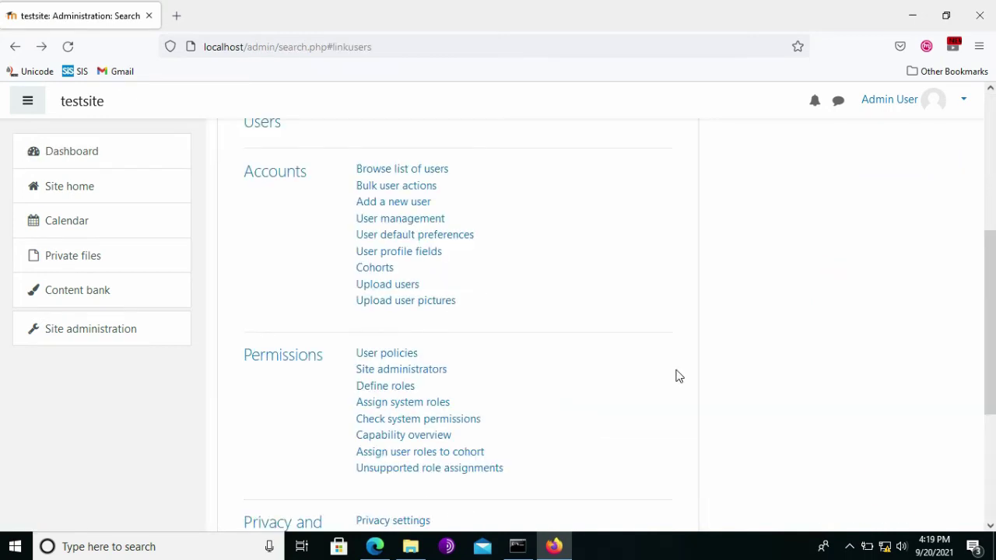
{"action": "scroll", "coordinate": [661, 377], "scroll_direction": "down", "scroll_amount": 2}
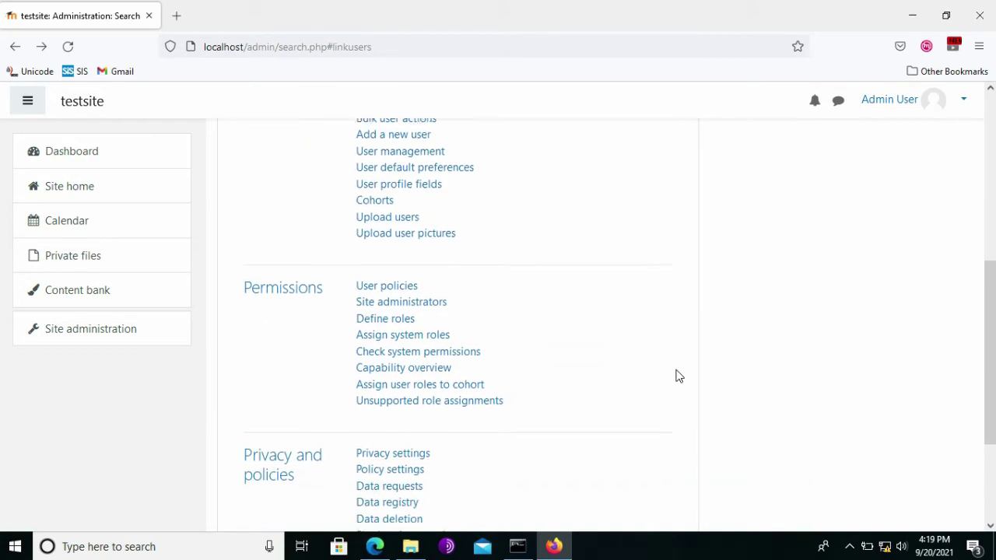
{"action": "left_click", "coordinate": [417, 333]}
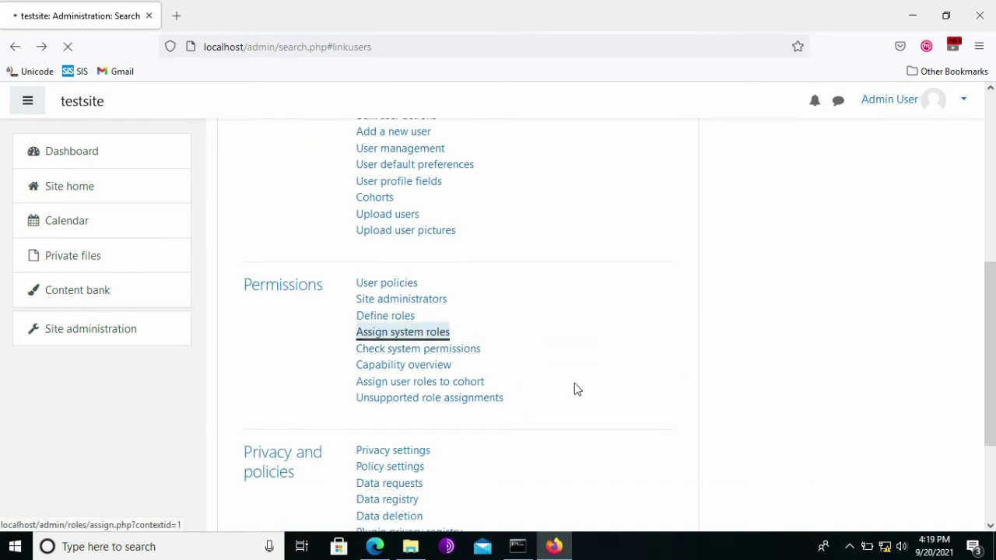
{"action": "scroll", "coordinate": [663, 409], "scroll_direction": "down", "scroll_amount": 3}
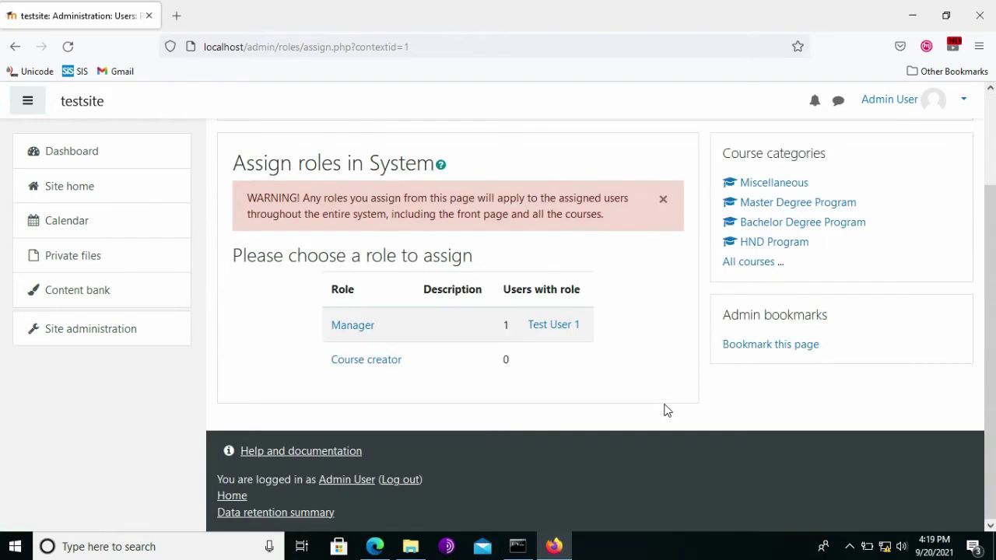
Remove Test User 1 from the existing users of the system Manager role
{"action": "left_click", "coordinate": [359, 327]}
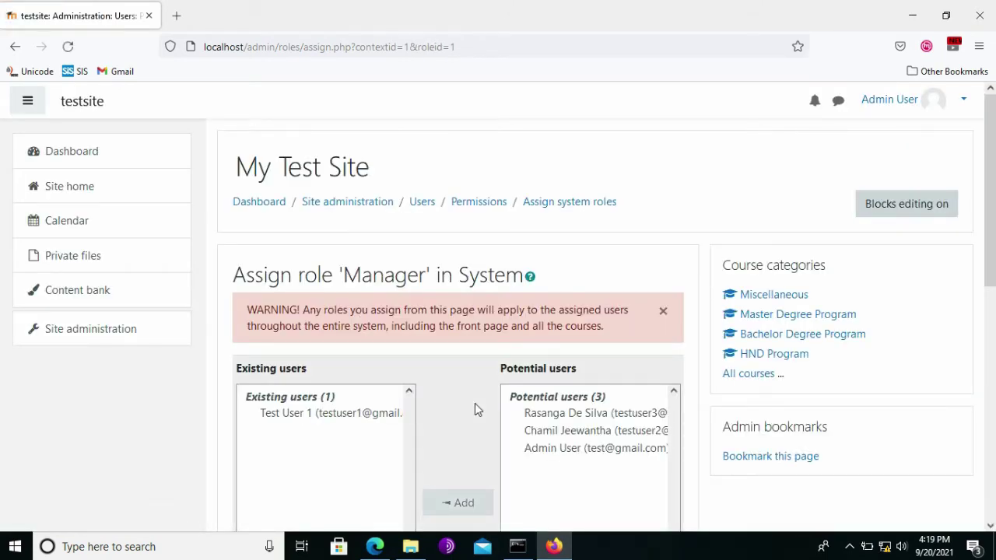
{"action": "scroll", "coordinate": [474, 404], "scroll_direction": "down", "scroll_amount": 1}
{"action": "left_click", "coordinate": [322, 331]}
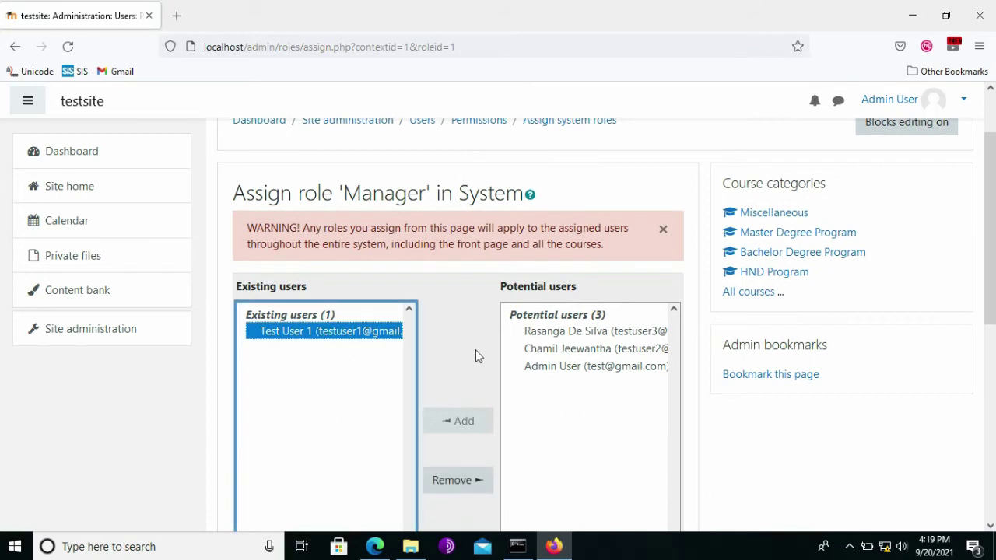
{"action": "scroll", "coordinate": [475, 349], "scroll_direction": "down", "scroll_amount": 1}
{"action": "left_click", "coordinate": [464, 376]}
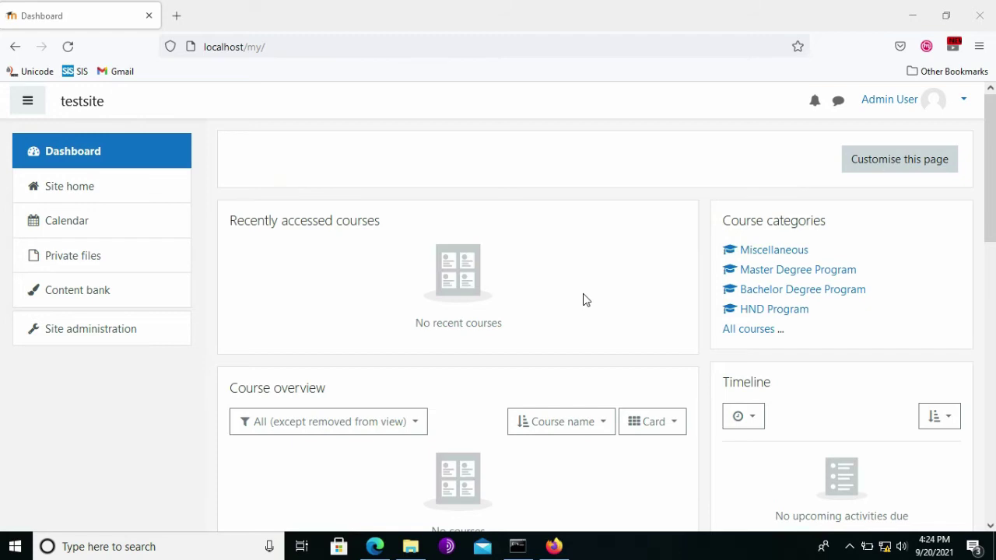
Open the management page for courses and categories from Site administration and go to the course category list
{"action": "left_click", "coordinate": [90, 325]}
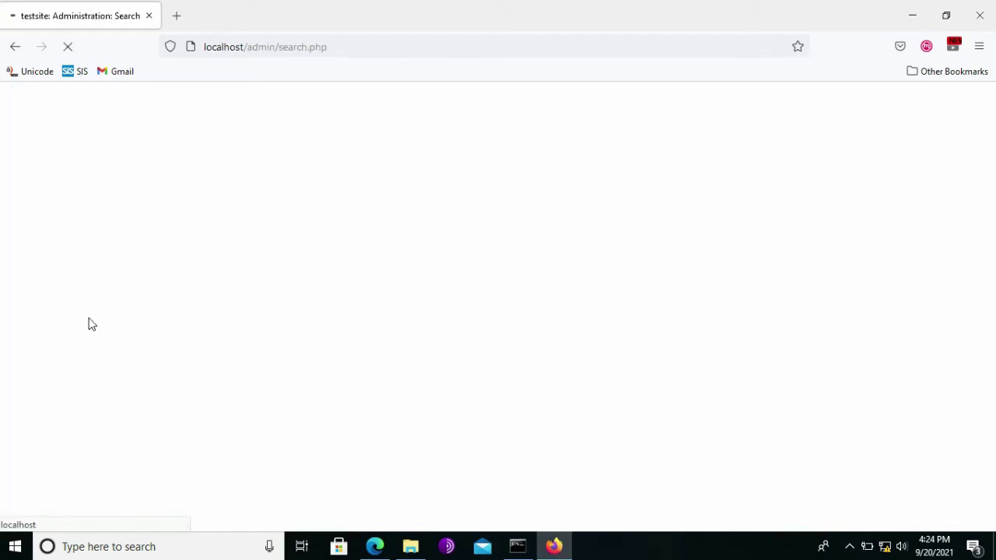
{"action": "left_click", "coordinate": [425, 356]}
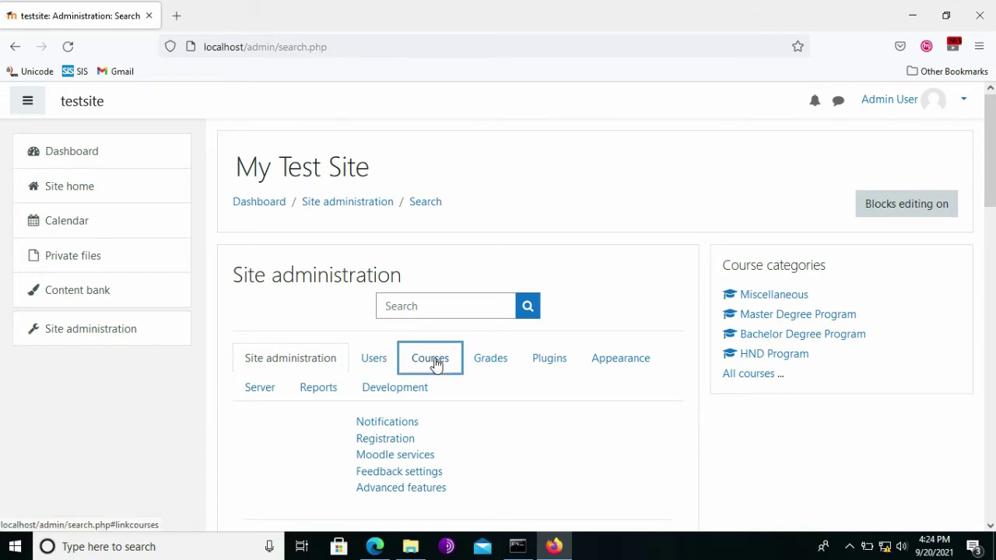
{"action": "scroll", "coordinate": [634, 407], "scroll_direction": "down", "scroll_amount": 2}
{"action": "scroll", "coordinate": [631, 406], "scroll_direction": "down", "scroll_amount": 1}
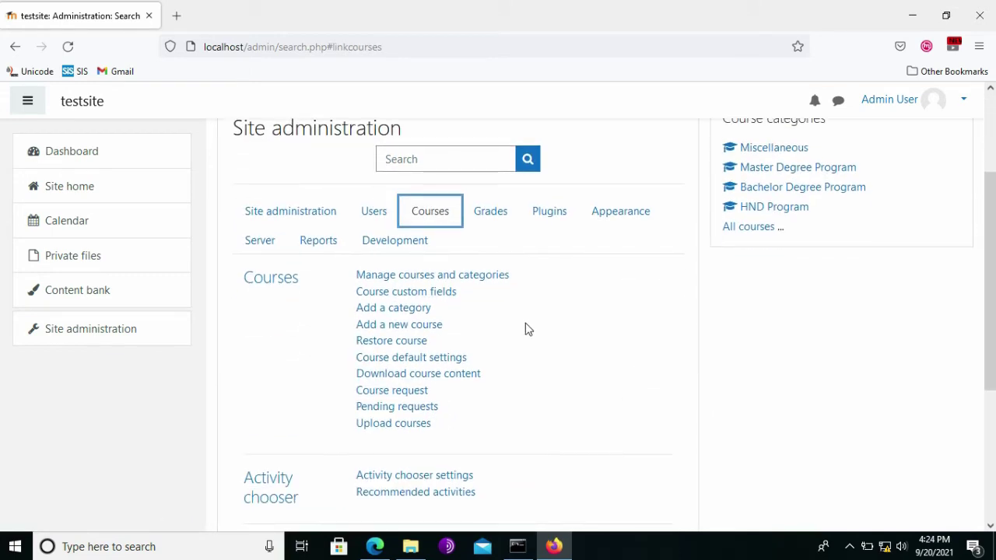
{"action": "left_click", "coordinate": [486, 278]}
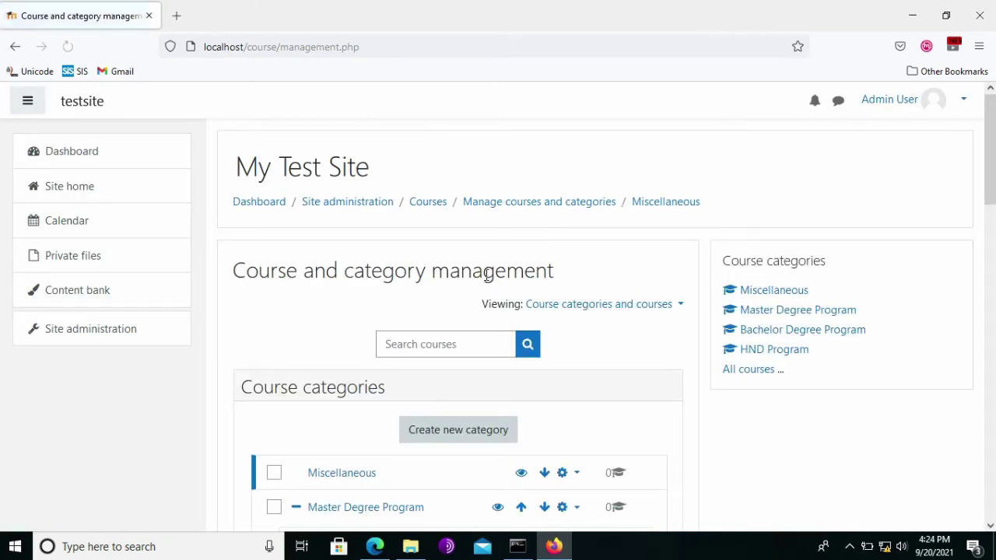
{"action": "scroll", "coordinate": [685, 438], "scroll_direction": "down", "scroll_amount": 3}
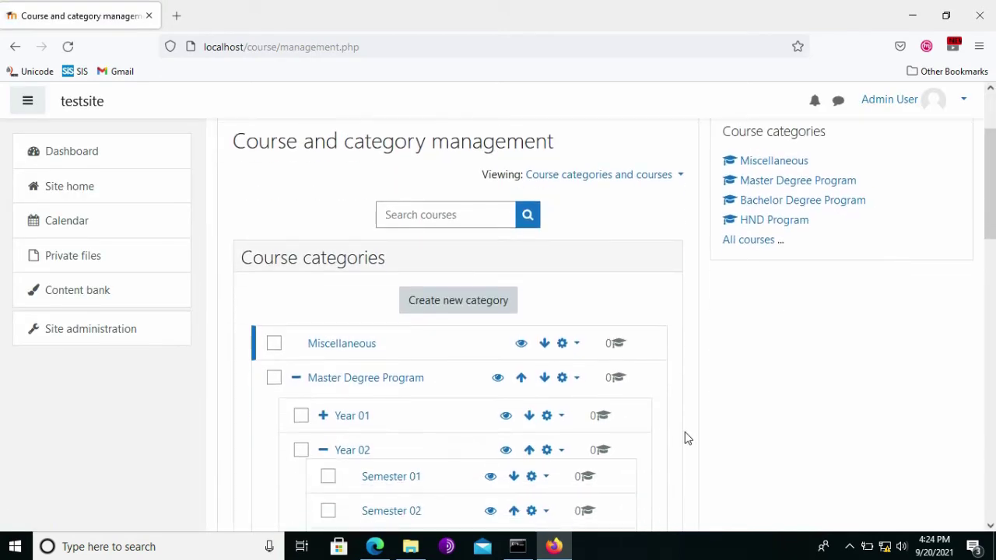
Assign the Manager role in the Master Degree Program category to Test User 1
{"action": "scroll", "coordinate": [684, 438], "scroll_direction": "down", "scroll_amount": 3}
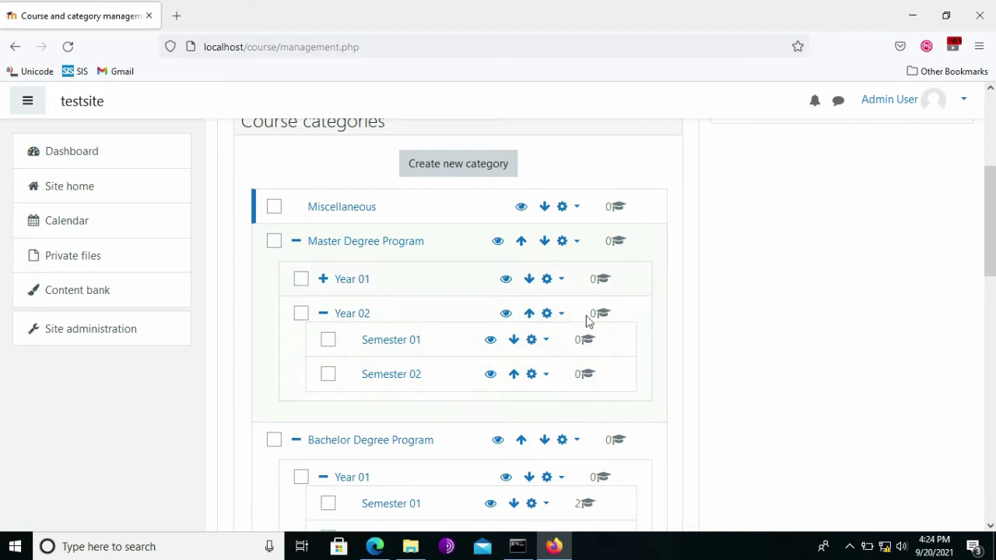
{"action": "left_click", "coordinate": [565, 246]}
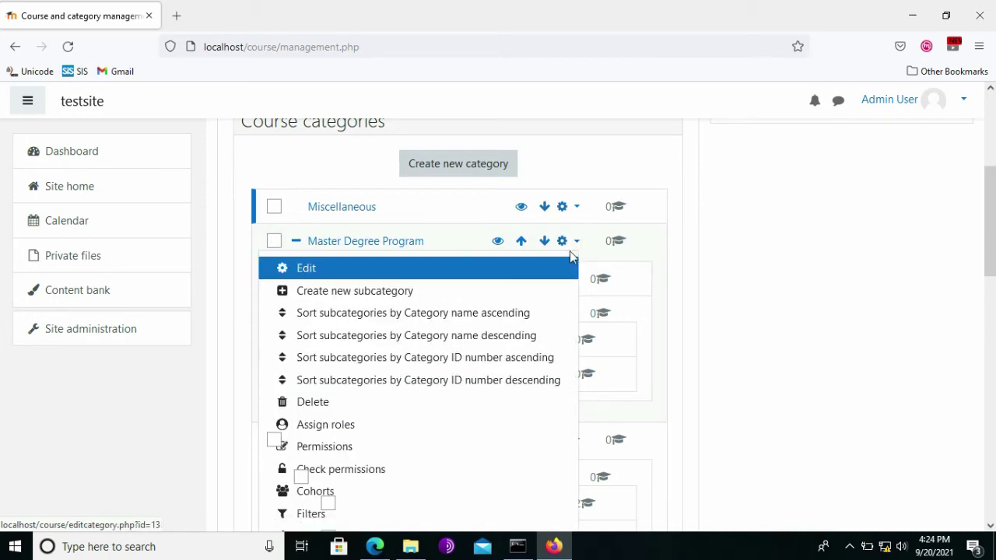
{"action": "left_click", "coordinate": [349, 431]}
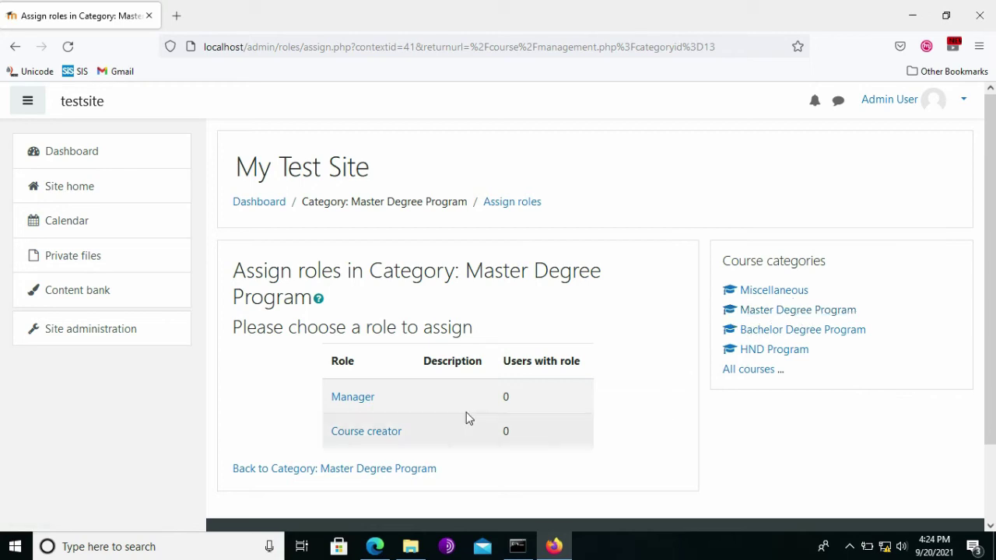
{"action": "left_click", "coordinate": [354, 400]}
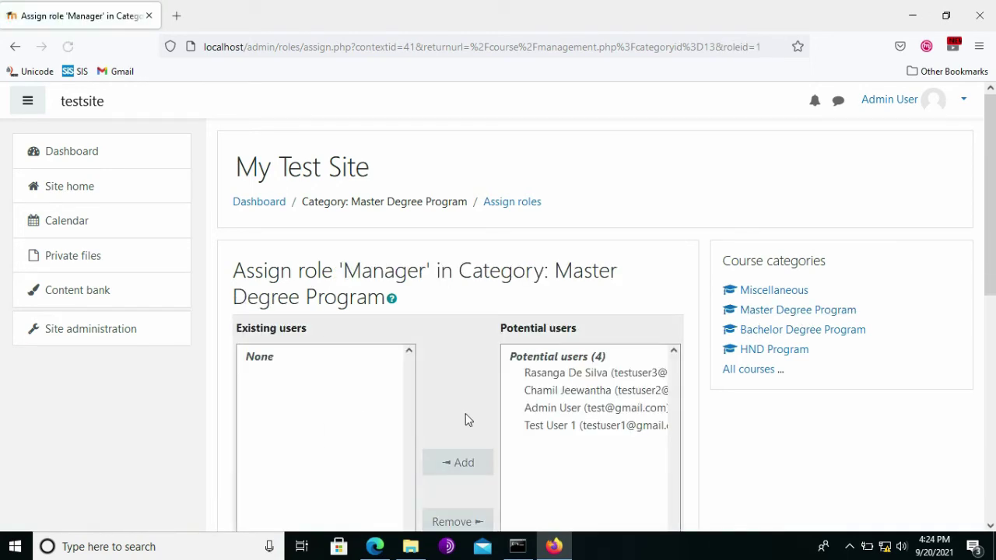
{"action": "left_click", "coordinate": [565, 428]}
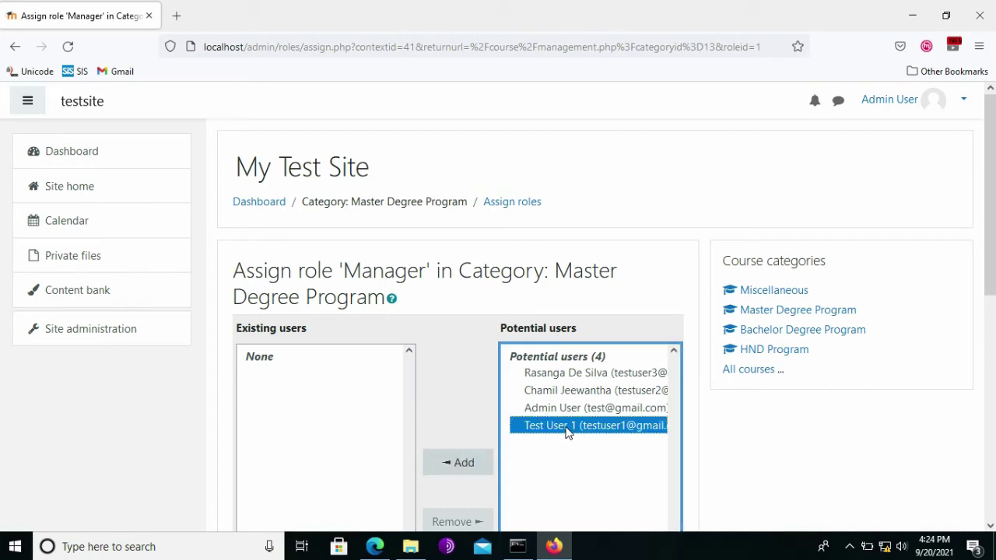
{"action": "left_click", "coordinate": [462, 466]}
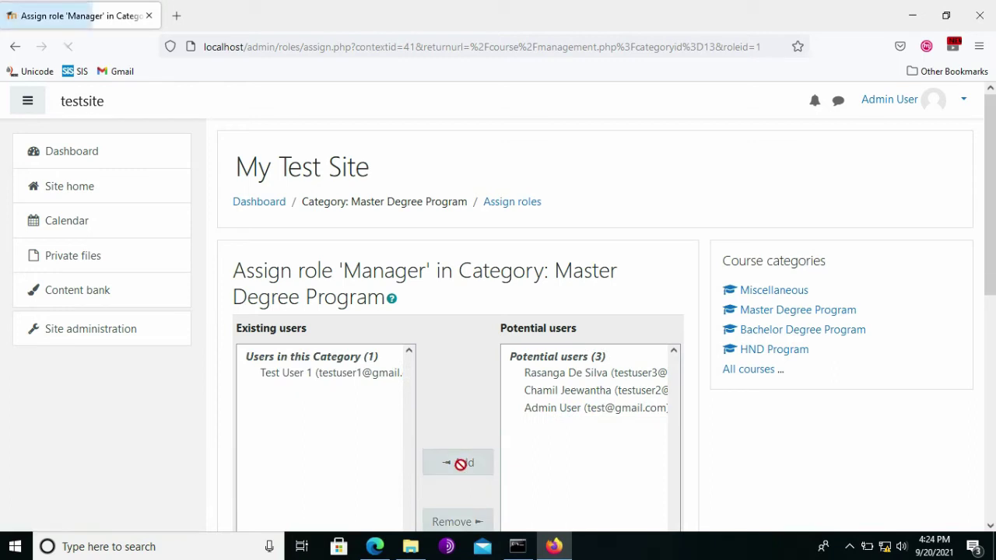
Switch to Test User 1's session in Microsoft Edge, reload it, and compare the Master Degree Program and Bachelor Degree Program category pages
{"action": "left_click", "coordinate": [374, 547]}
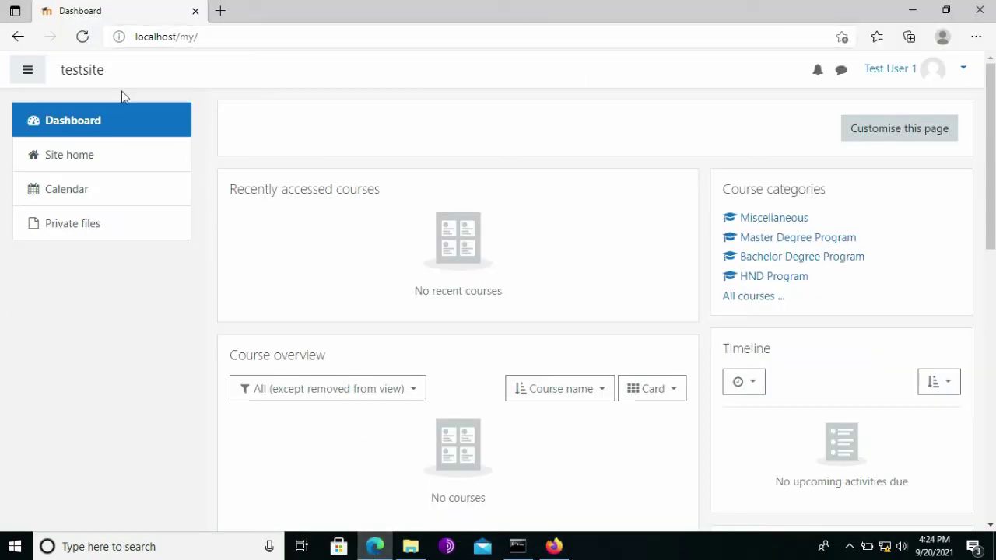
{"action": "left_click", "coordinate": [73, 37]}
{"action": "left_click", "coordinate": [779, 241]}
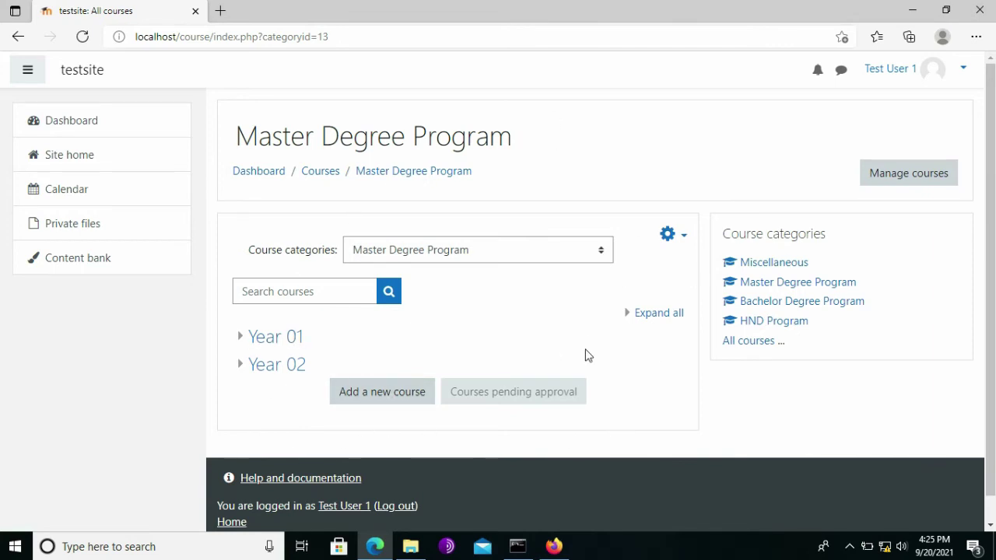
{"action": "left_click", "coordinate": [799, 304]}
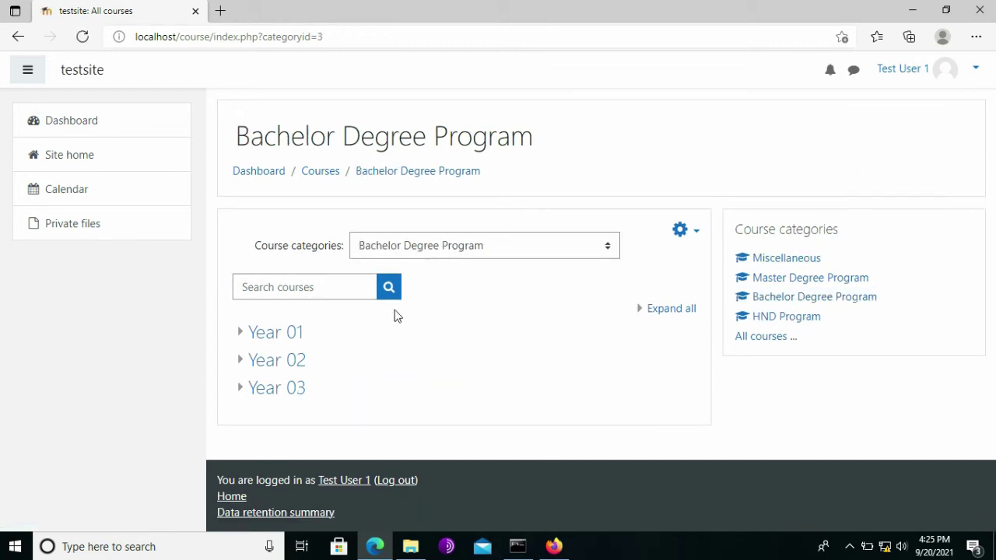
{"action": "left_click", "coordinate": [821, 280]}
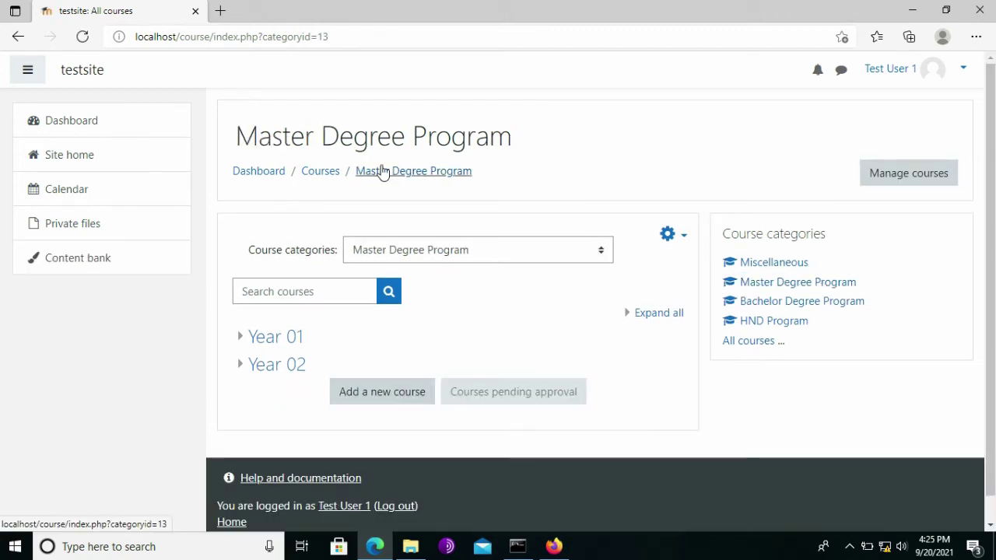
Open course management from the Master Degree Program page and examine which categories Test User 1 can manage
{"action": "left_click", "coordinate": [905, 180]}
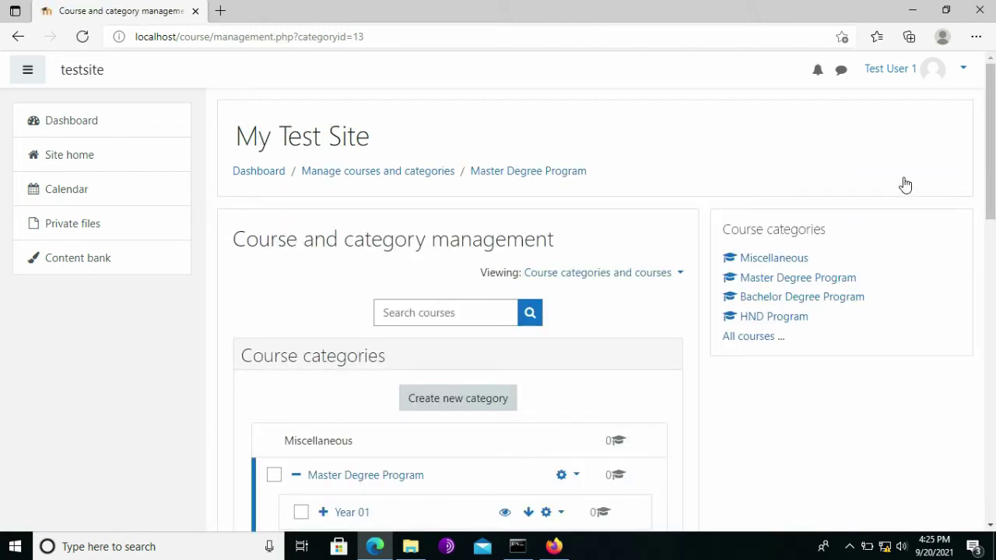
{"action": "scroll", "coordinate": [718, 438], "scroll_direction": "down", "scroll_amount": 5}
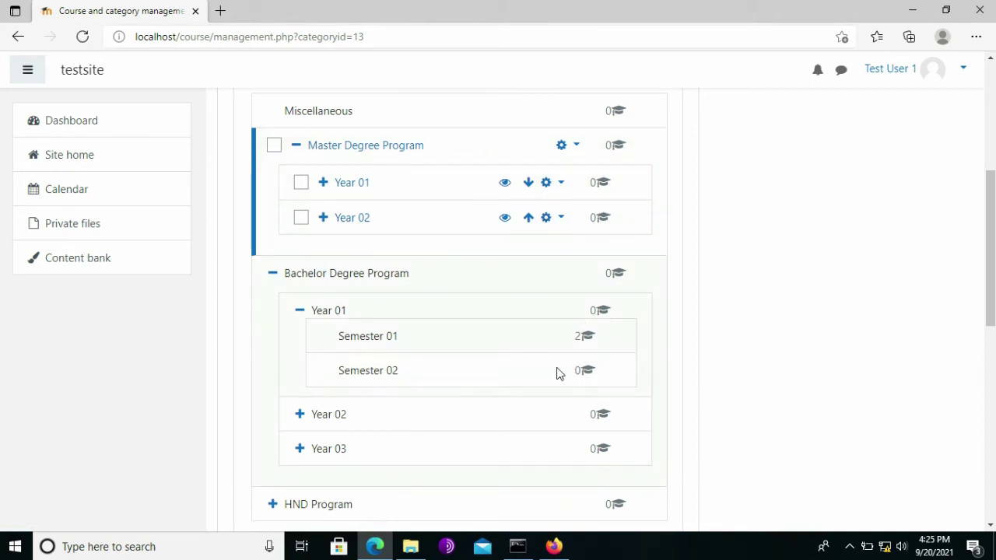
{"action": "scroll", "coordinate": [587, 429], "scroll_direction": "down", "scroll_amount": 2}
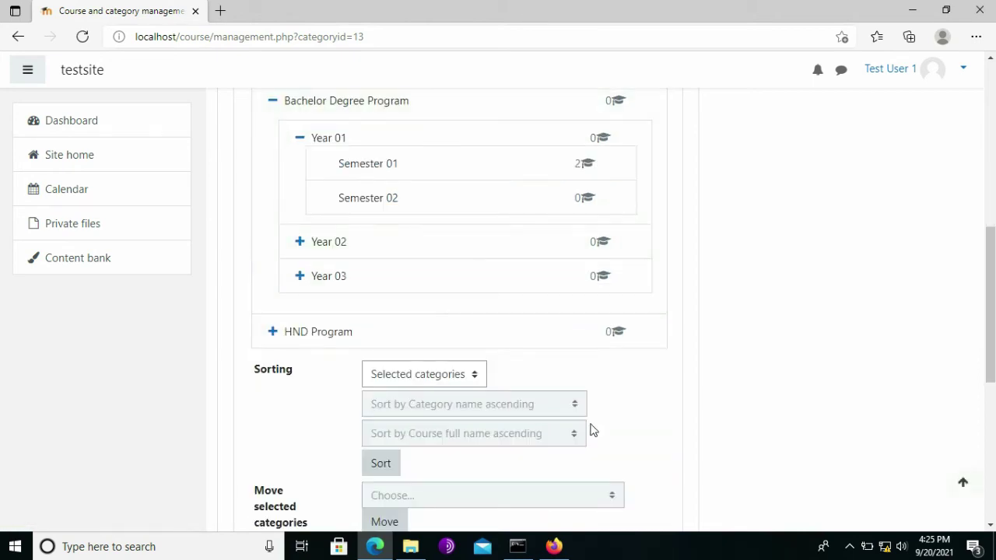
{"action": "scroll", "coordinate": [590, 428], "scroll_direction": "up", "scroll_amount": 1}
{"action": "scroll", "coordinate": [590, 368], "scroll_direction": "up", "scroll_amount": 4}
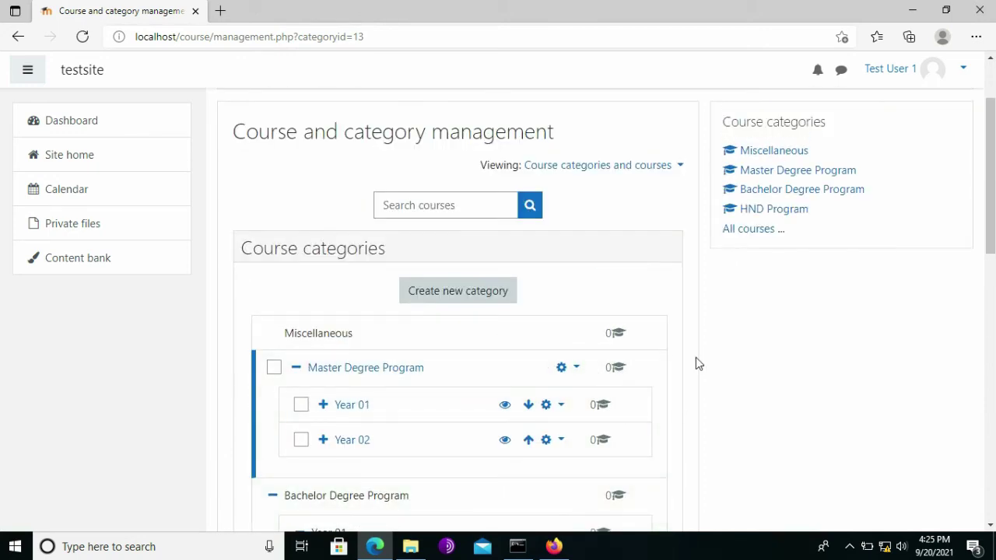
{"action": "scroll", "coordinate": [697, 363], "scroll_direction": "up", "scroll_amount": 1}
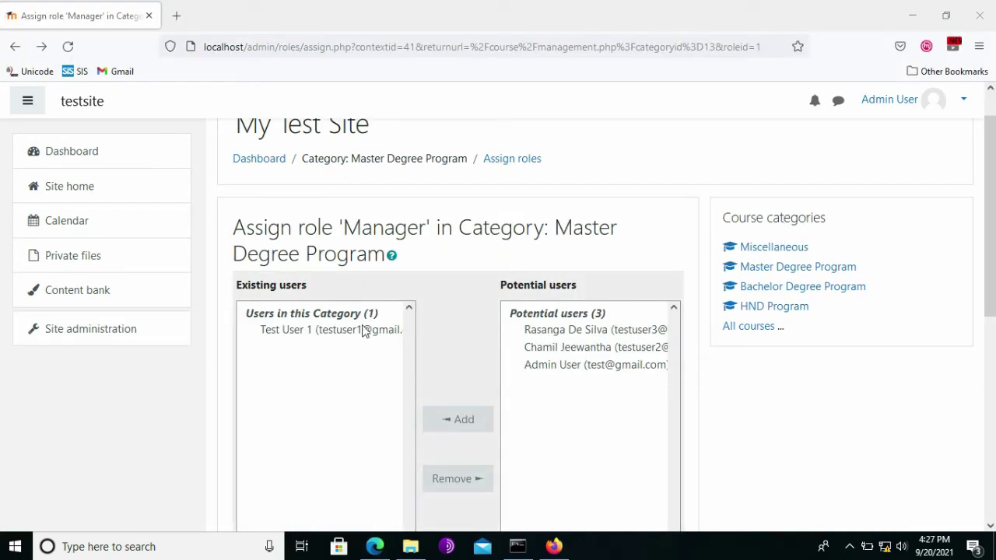
In the admin session in Firefox, remove Test User 1 from the Manager role of the Master Degree Program category
{"action": "left_click", "coordinate": [310, 331]}
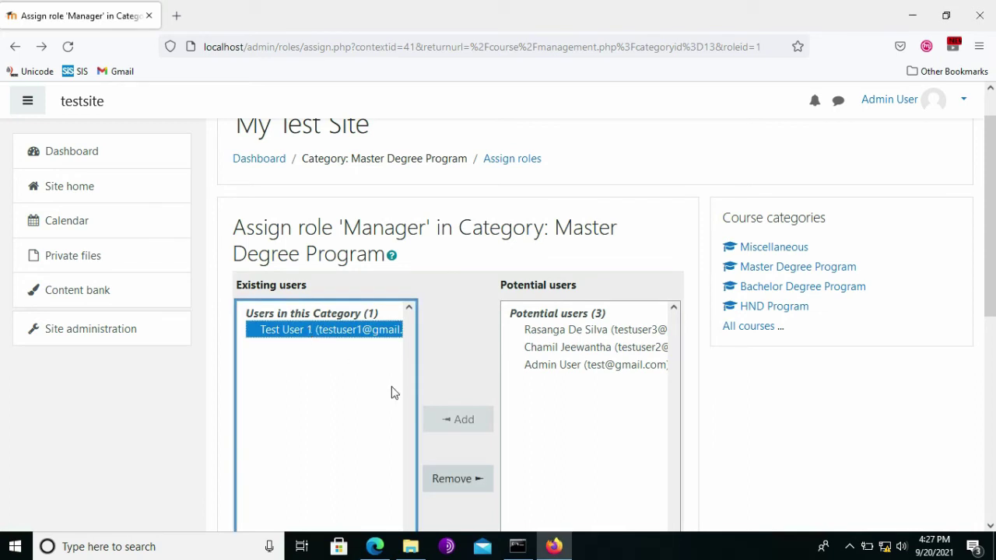
{"action": "left_click", "coordinate": [456, 482]}
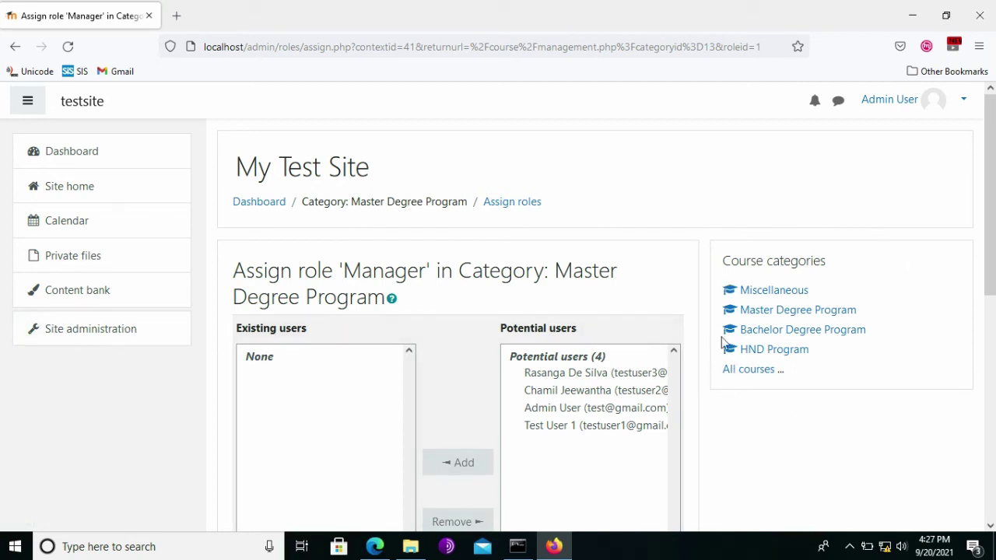
Open the participants page of Course B111 in Semester 01 of Year 01 of the Bachelor Degree Program
{"action": "left_click", "coordinate": [780, 336]}
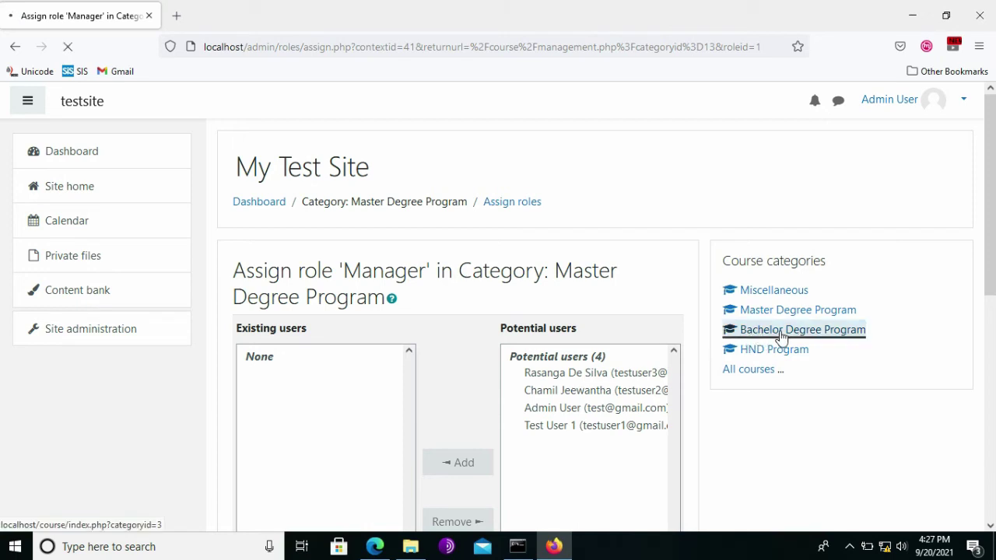
{"action": "left_click", "coordinate": [284, 373]}
{"action": "left_click", "coordinate": [301, 372]}
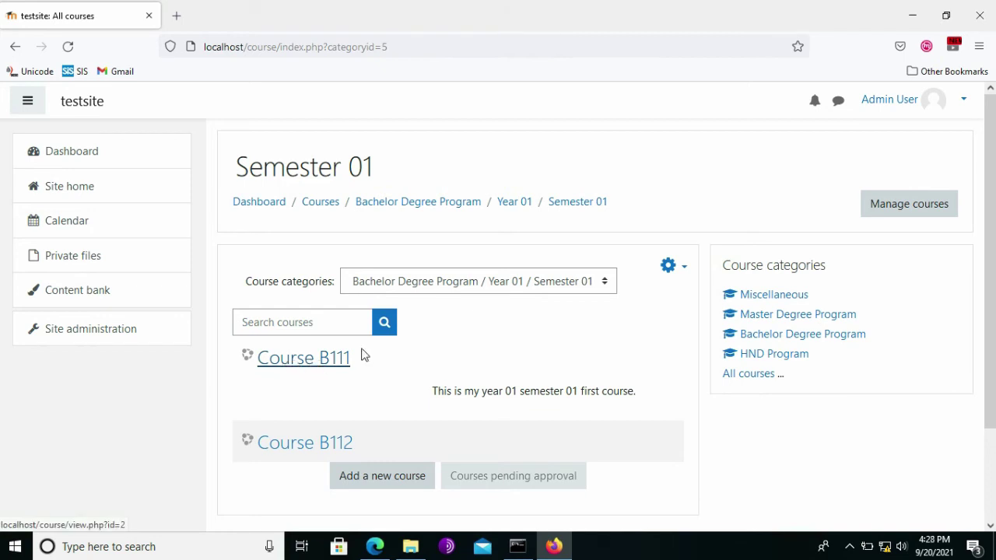
{"action": "left_click", "coordinate": [308, 366]}
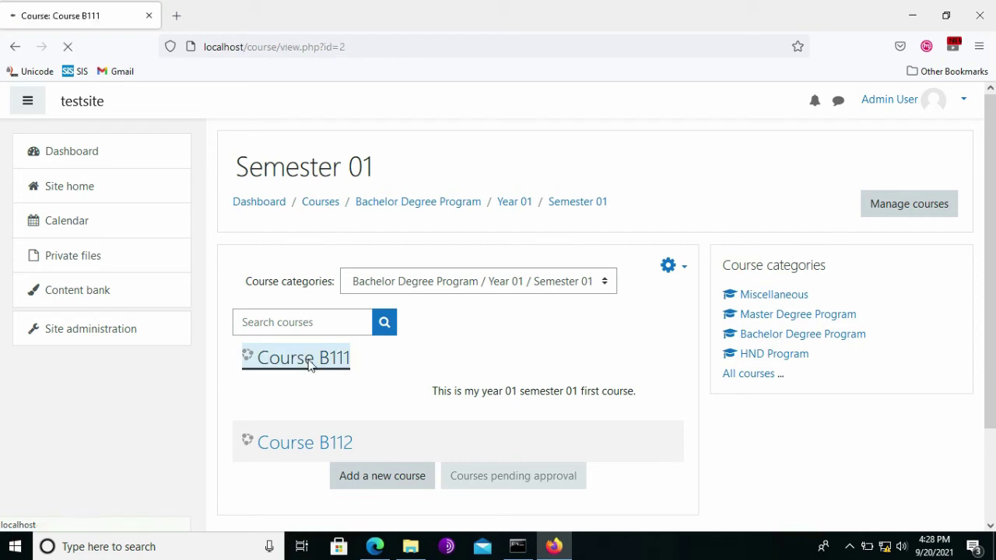
{"action": "left_click", "coordinate": [92, 196]}
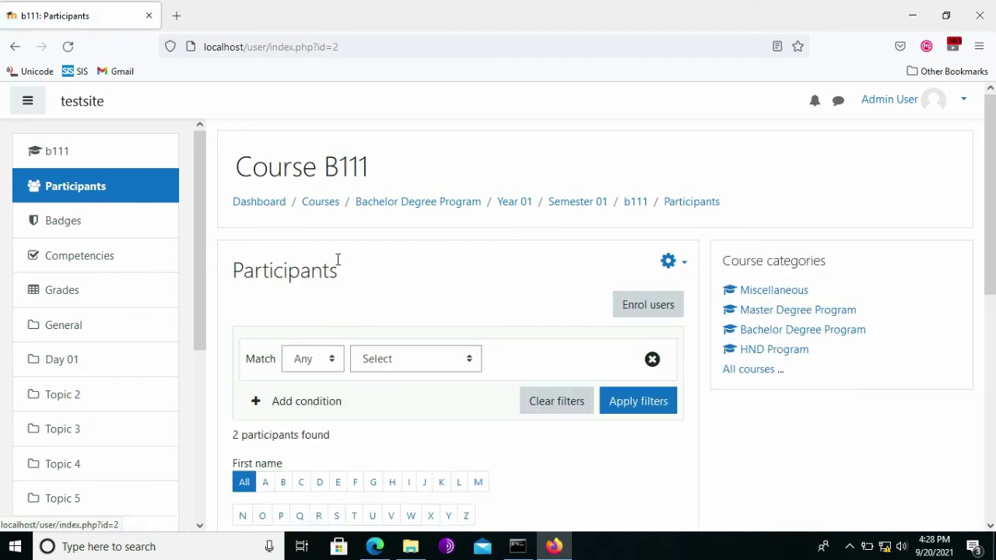
Enrol Test User 1 in Course B111 with the Manager role and check the entry in the participants list
{"action": "left_click", "coordinate": [658, 307]}
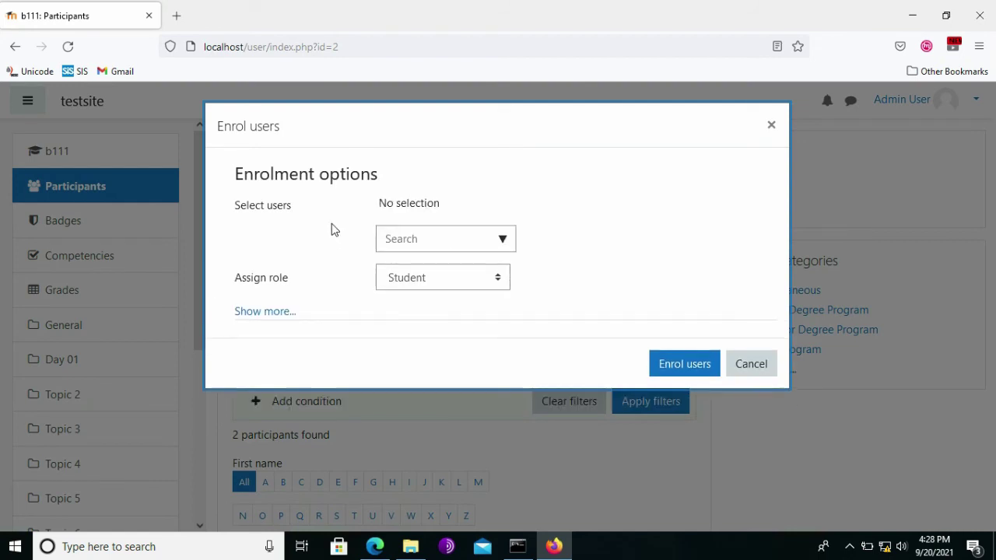
{"action": "left_click", "coordinate": [398, 240]}
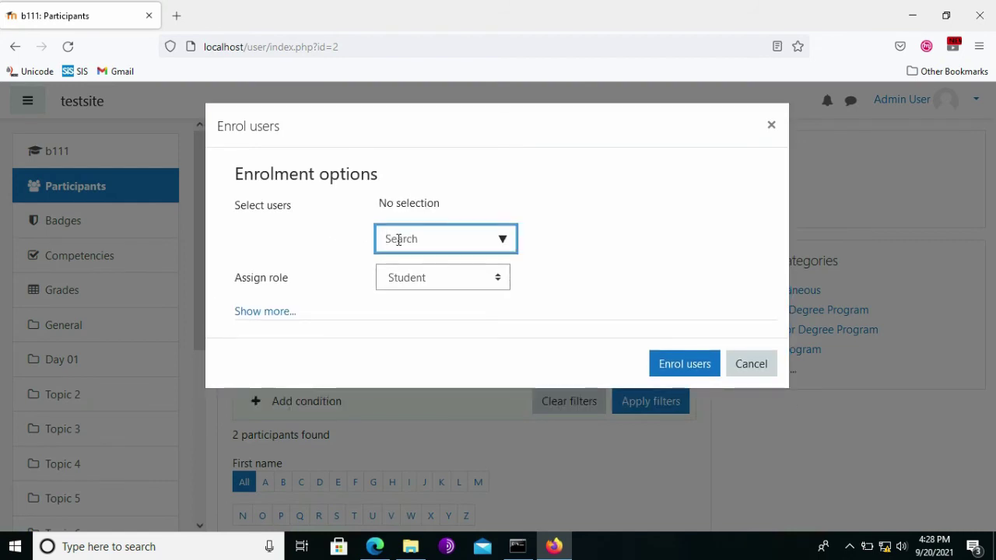
{"action": "type", "text": "test"}
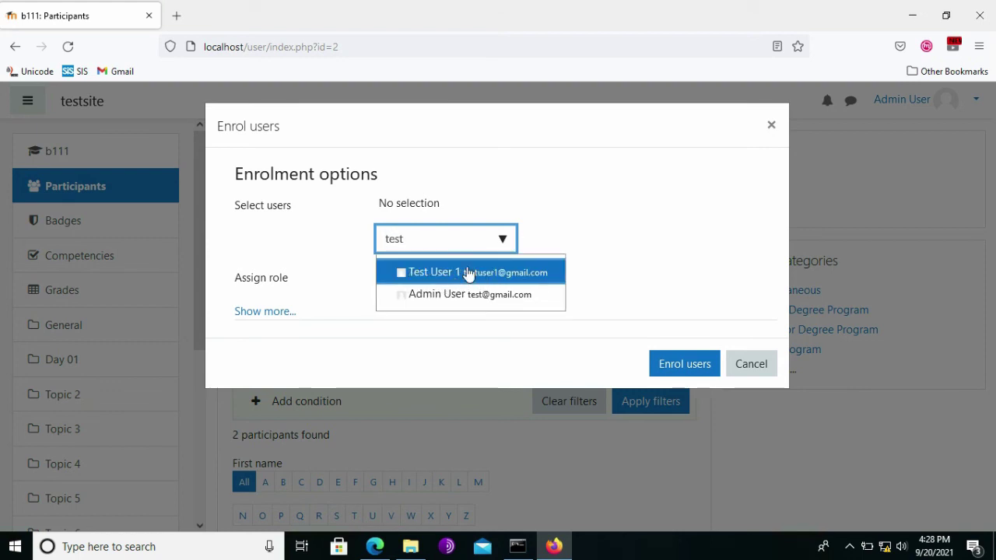
{"action": "left_click", "coordinate": [469, 272]}
{"action": "left_click", "coordinate": [588, 255]}
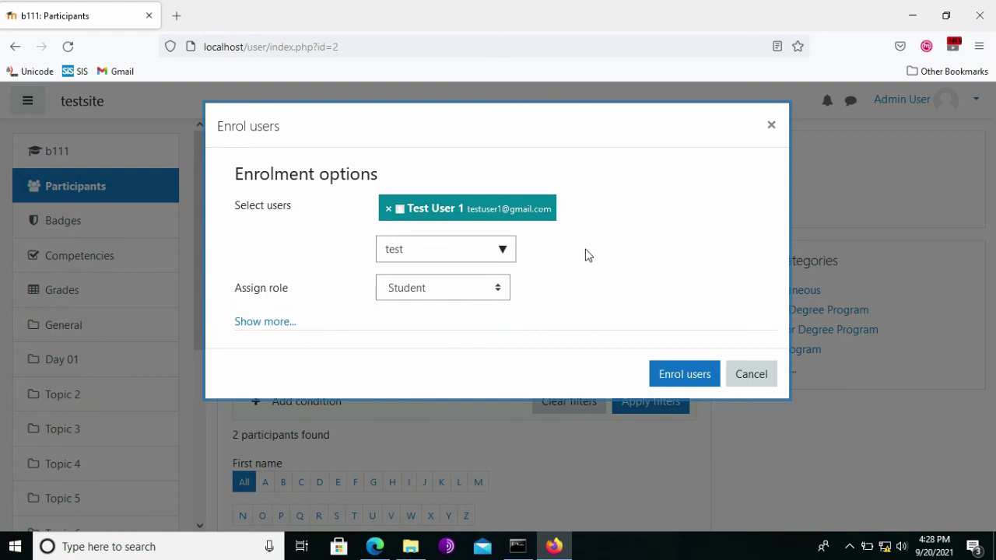
{"action": "left_click", "coordinate": [494, 288]}
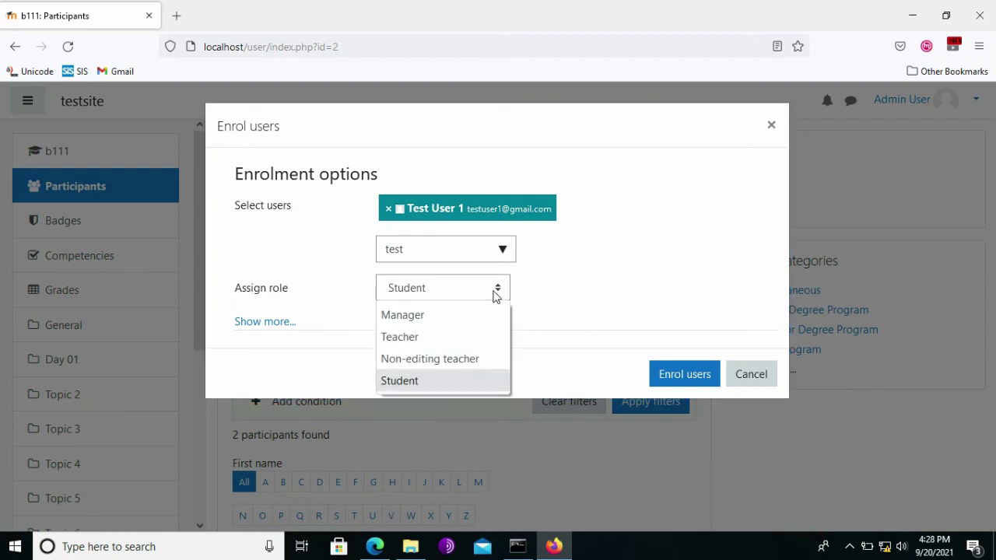
{"action": "left_click", "coordinate": [447, 315]}
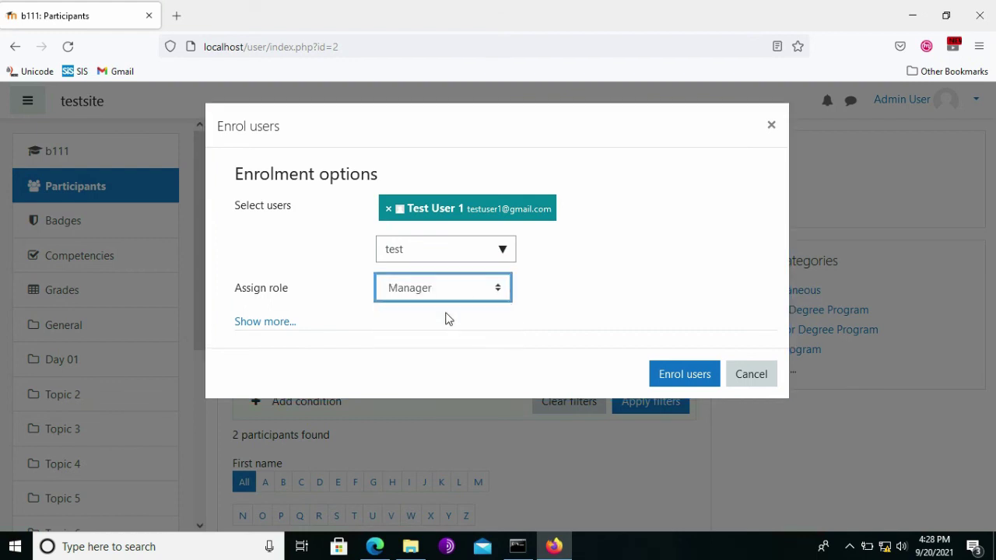
{"action": "left_click", "coordinate": [684, 378]}
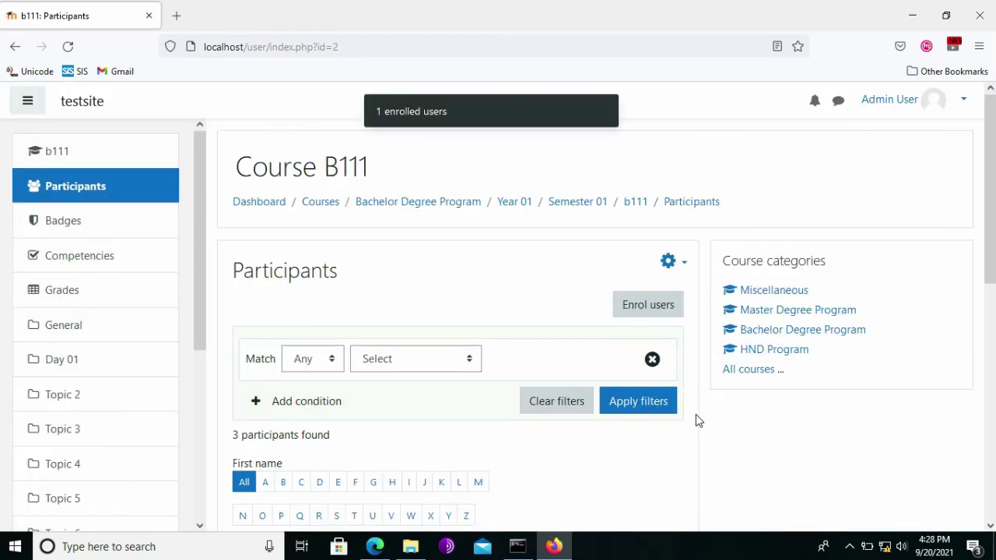
{"action": "scroll", "coordinate": [697, 420], "scroll_direction": "down", "scroll_amount": 5}
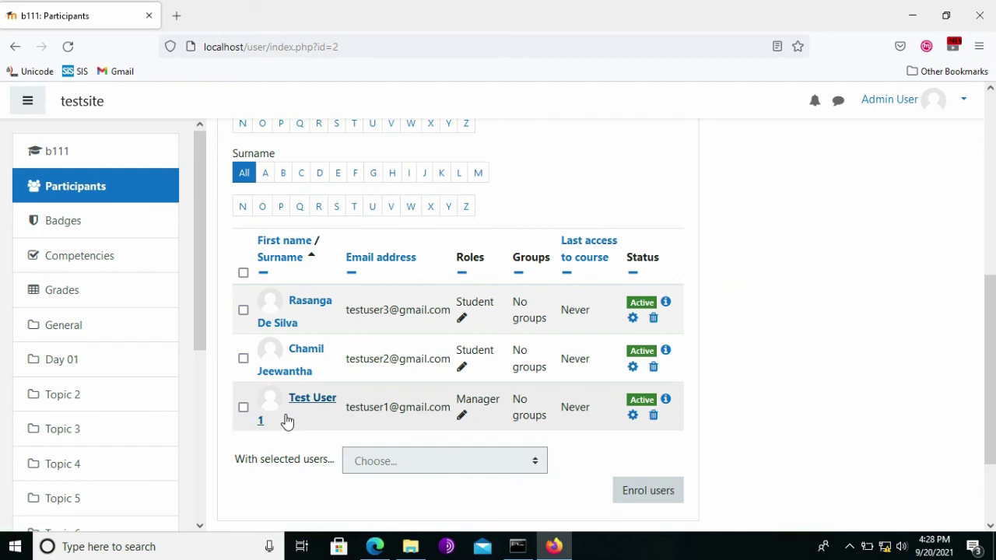
Switch to Test User 1's session in Microsoft Edge, reload it, open Course B111 from the Dashboard, and end the activity information tour
{"action": "left_click", "coordinate": [376, 548]}
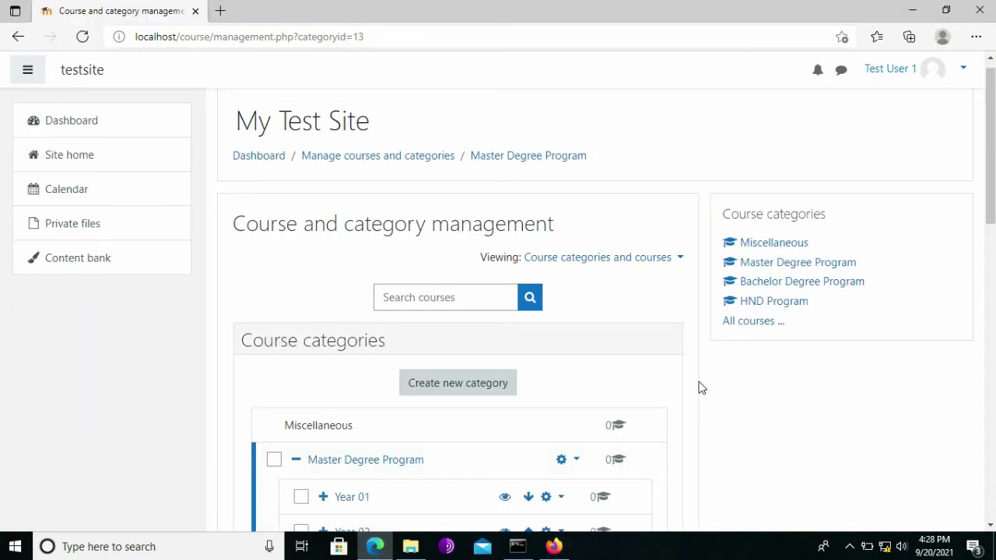
{"action": "left_click", "coordinate": [83, 38]}
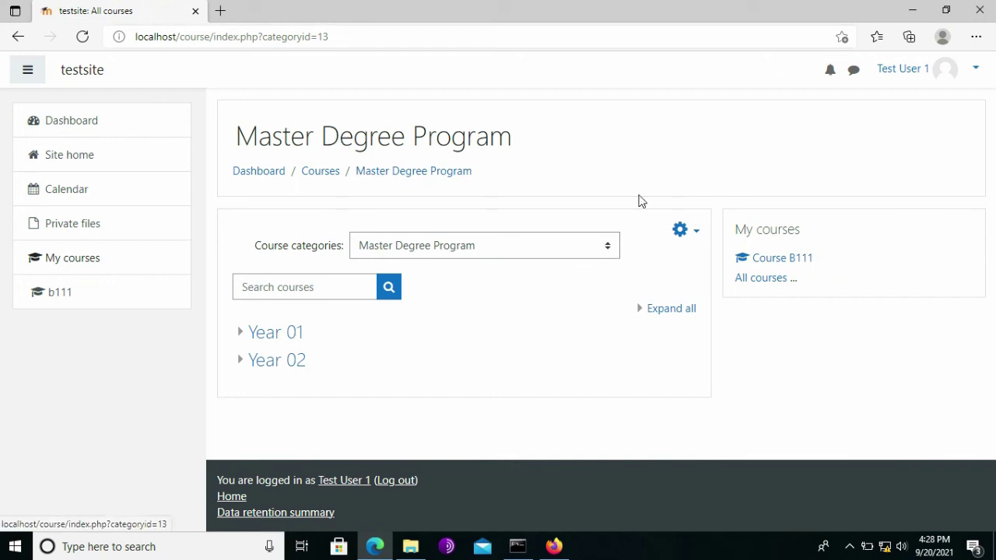
{"action": "left_click", "coordinate": [64, 125]}
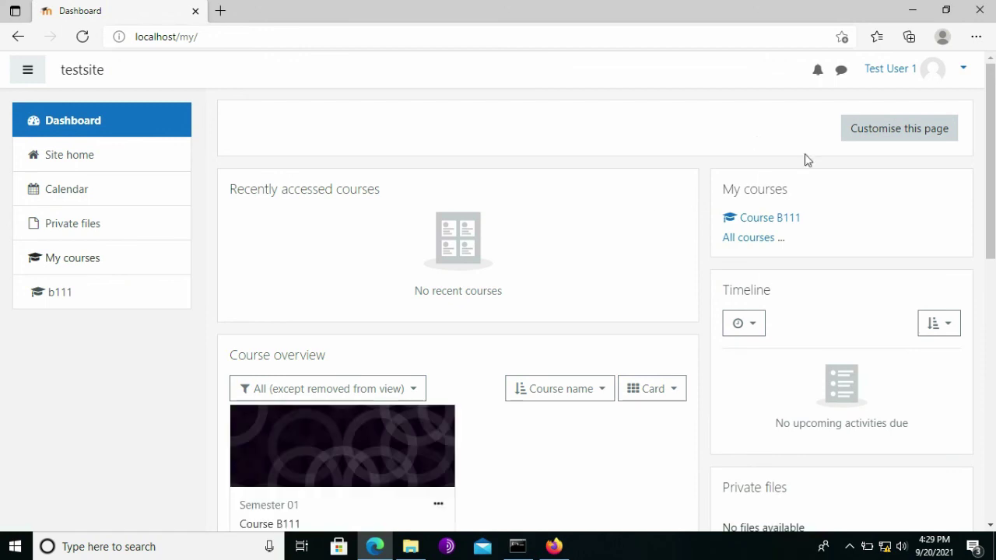
{"action": "left_click", "coordinate": [776, 222]}
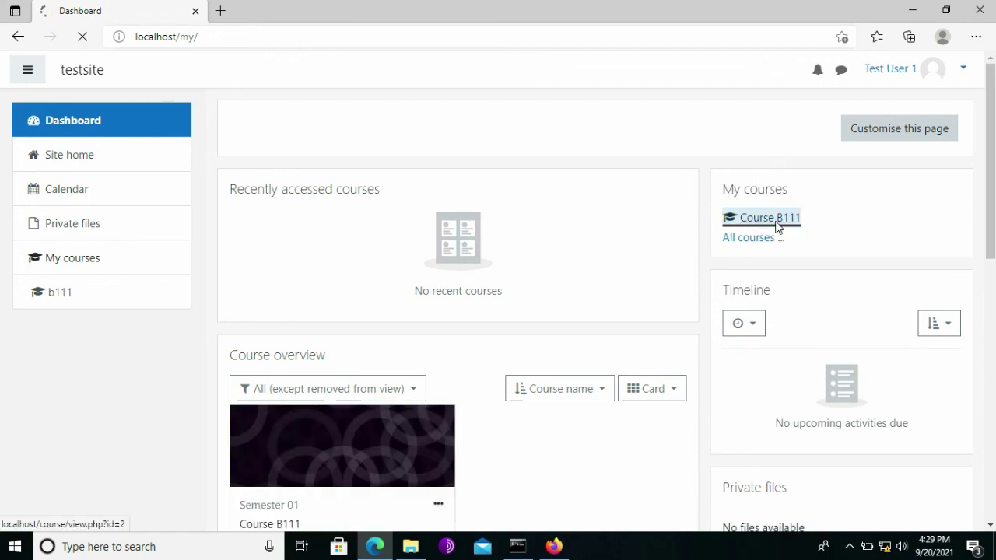
{"action": "scroll", "coordinate": [591, 437], "scroll_direction": "down", "scroll_amount": 2}
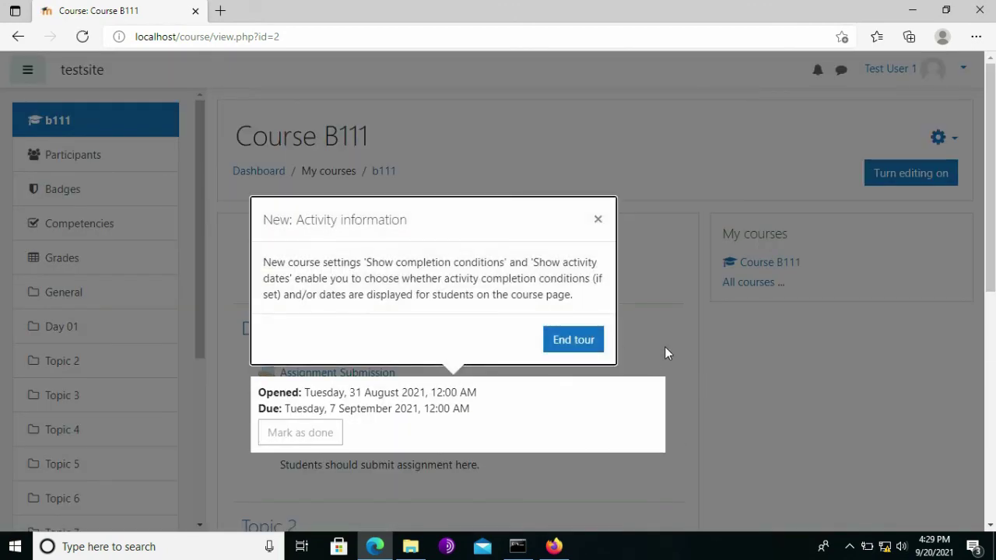
{"action": "left_click", "coordinate": [564, 348]}
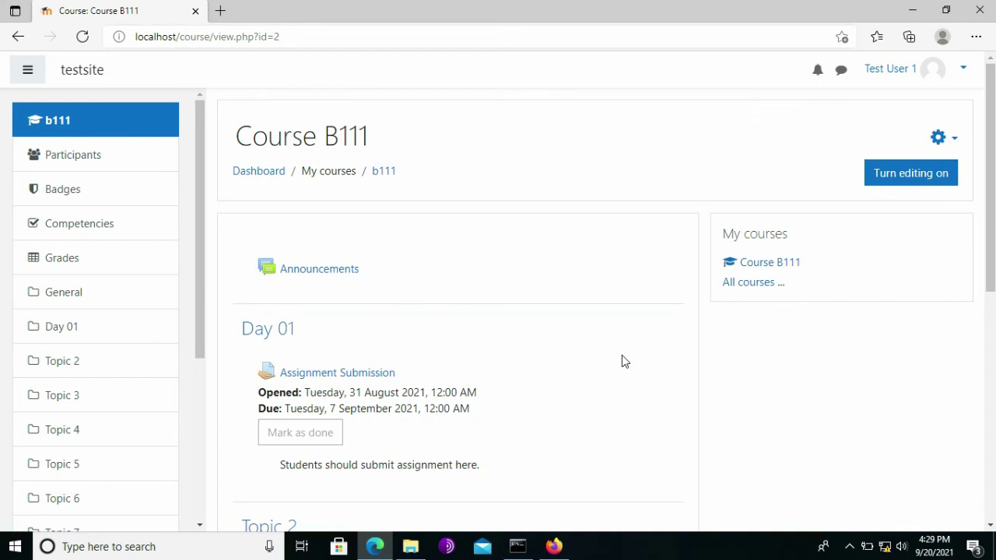
Review the contents and participants page of Course B111 as Test User 1 and turn editing on for the course
{"action": "scroll", "coordinate": [622, 356], "scroll_direction": "down", "scroll_amount": 4}
{"action": "scroll", "coordinate": [625, 363], "scroll_direction": "up", "scroll_amount": 1}
{"action": "scroll", "coordinate": [627, 363], "scroll_direction": "up", "scroll_amount": 3}
{"action": "left_click", "coordinate": [69, 154]}
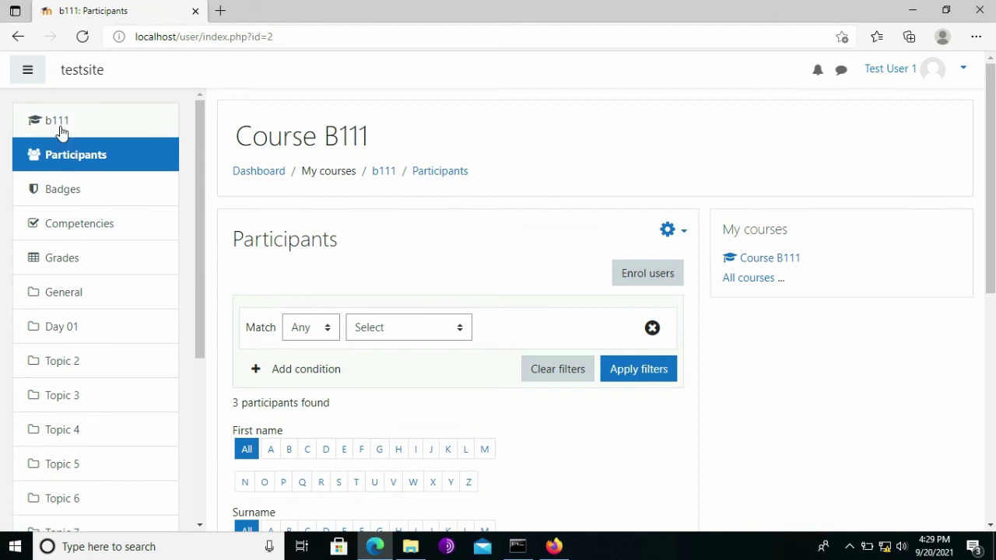
{"action": "left_click", "coordinate": [60, 127]}
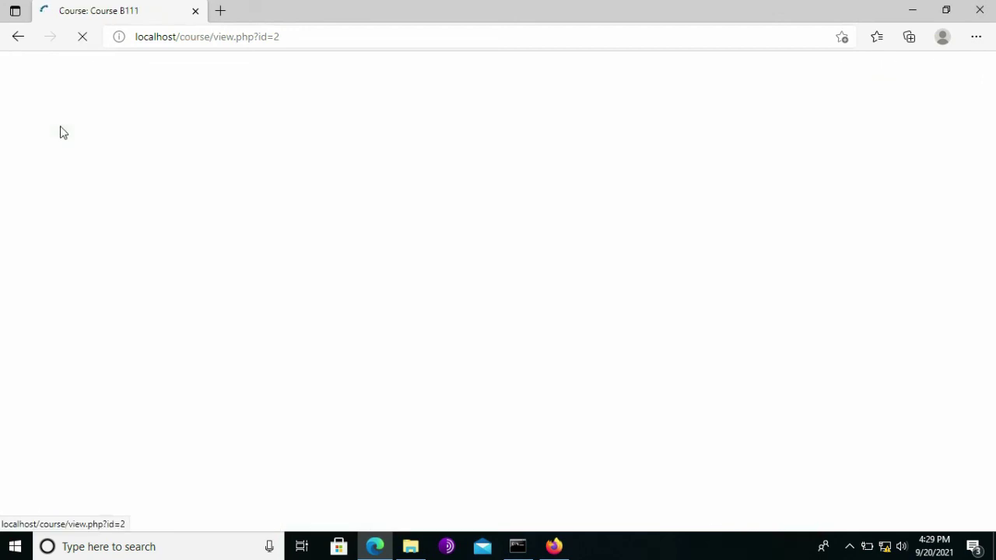
{"action": "left_click", "coordinate": [922, 178]}
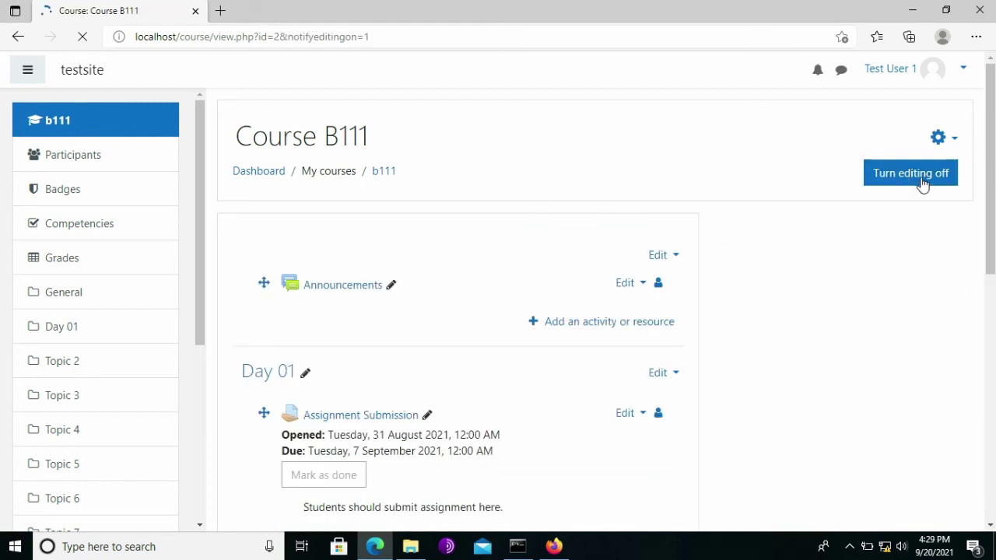